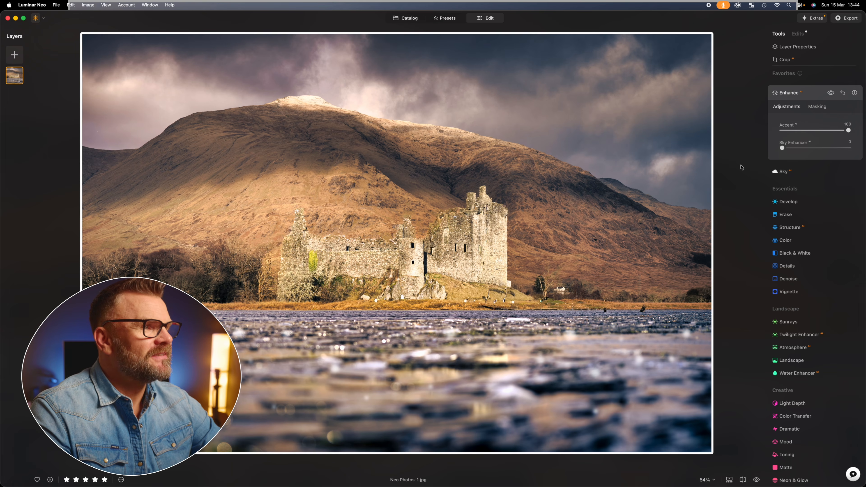
Compare the Enhance effect on and off, then raise the Sky Enhancer slider to its maximum.
click(830, 93)
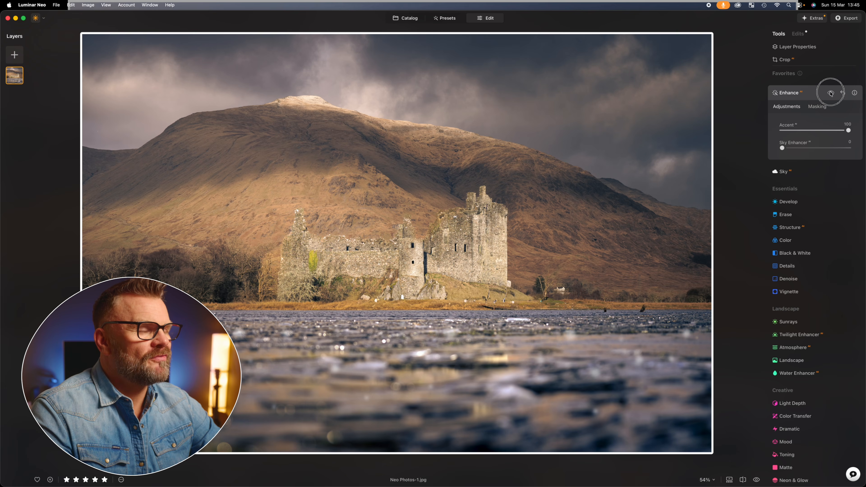
click(830, 92)
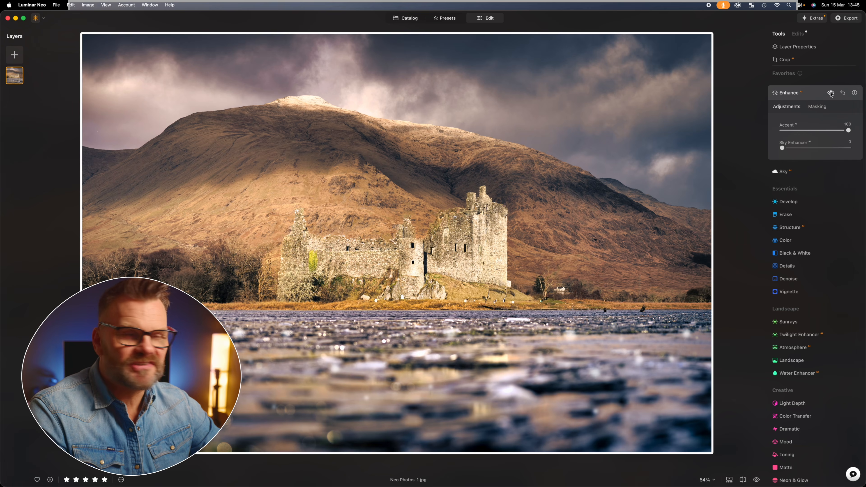
click(830, 93)
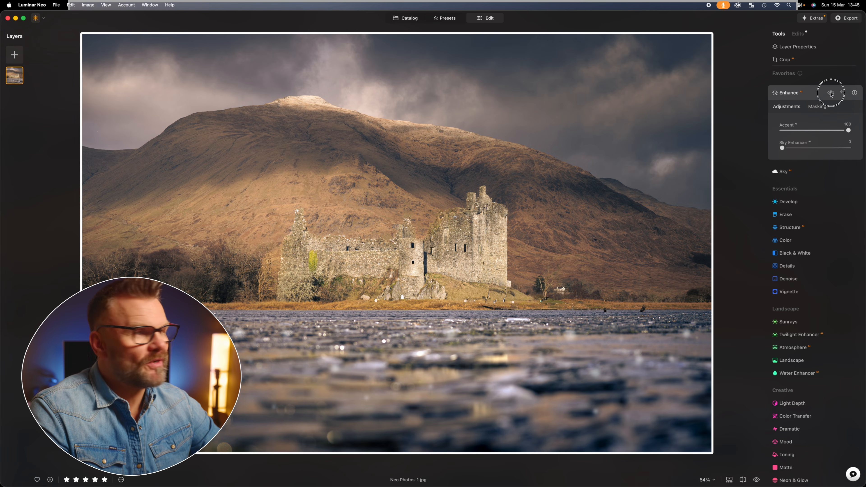
click(831, 92)
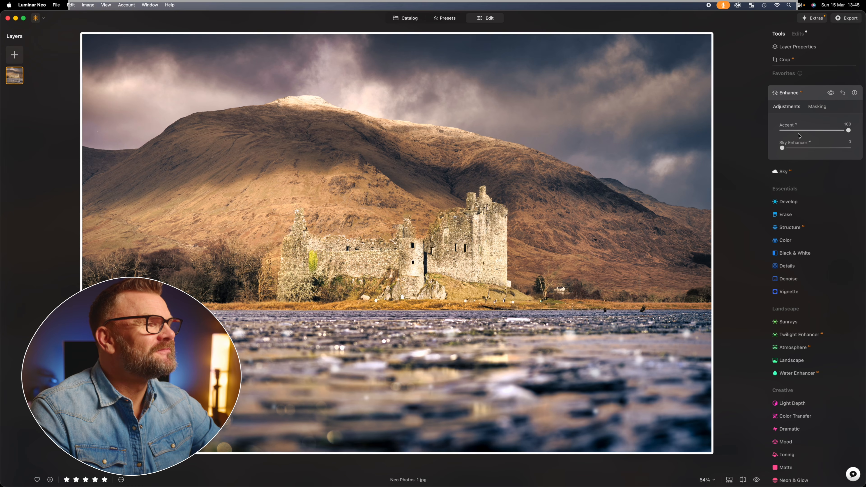
drag(781, 149, 849, 152)
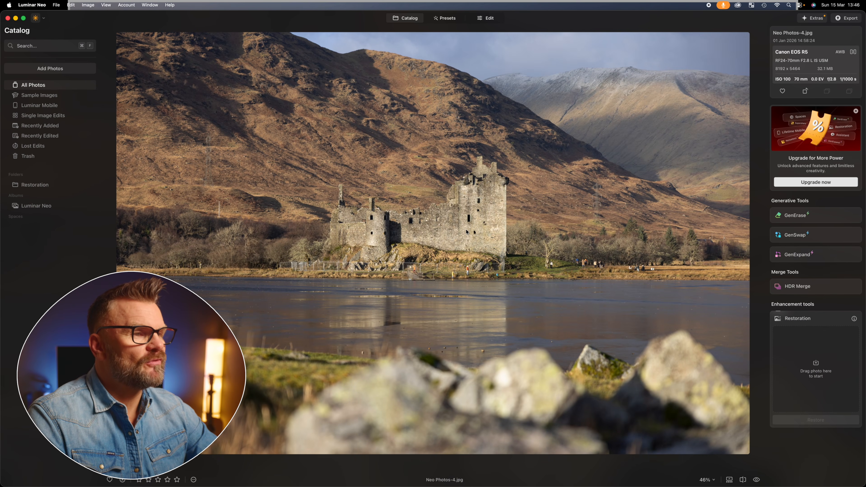
Use GenErase on Neo Photos-4 to remove the people along the shoreline right of the castle, and save.
click(798, 217)
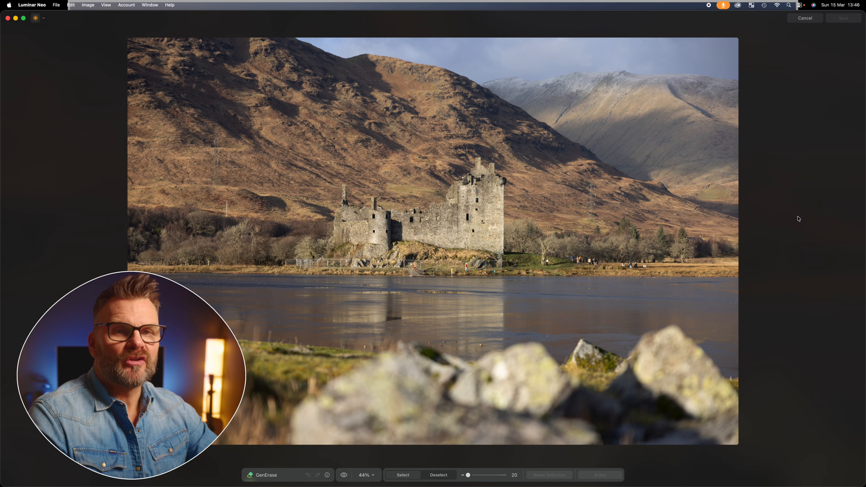
drag(545, 262, 649, 264)
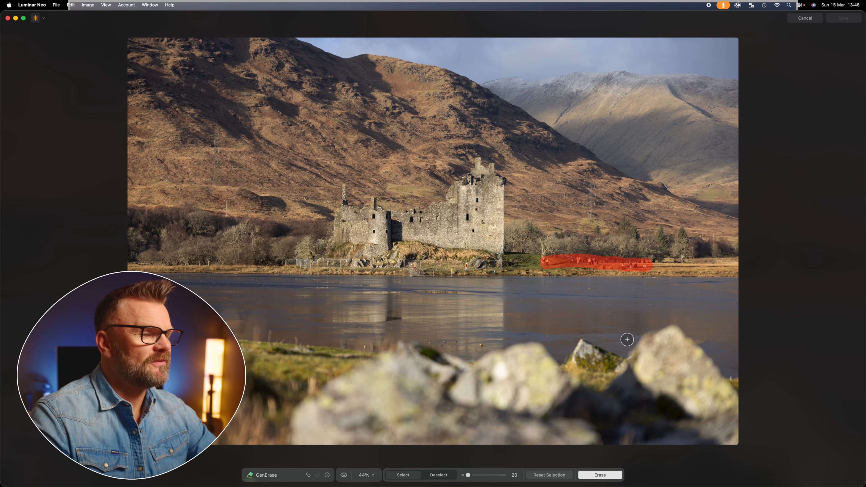
click(595, 475)
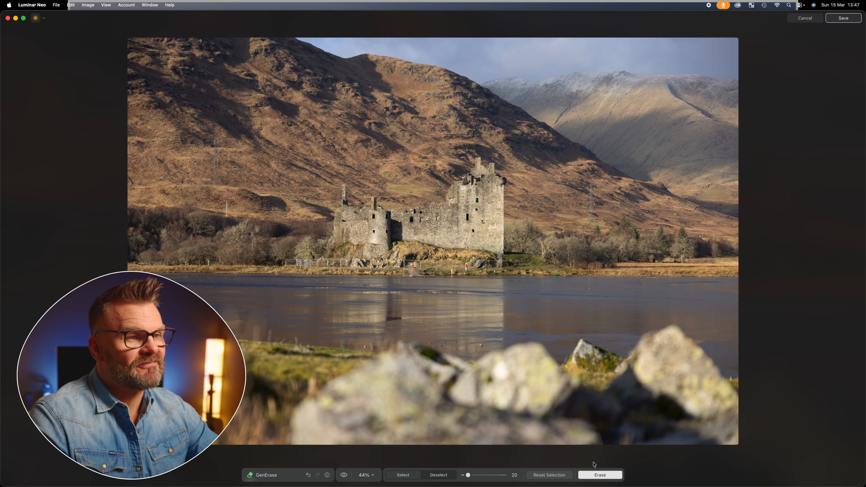
click(851, 21)
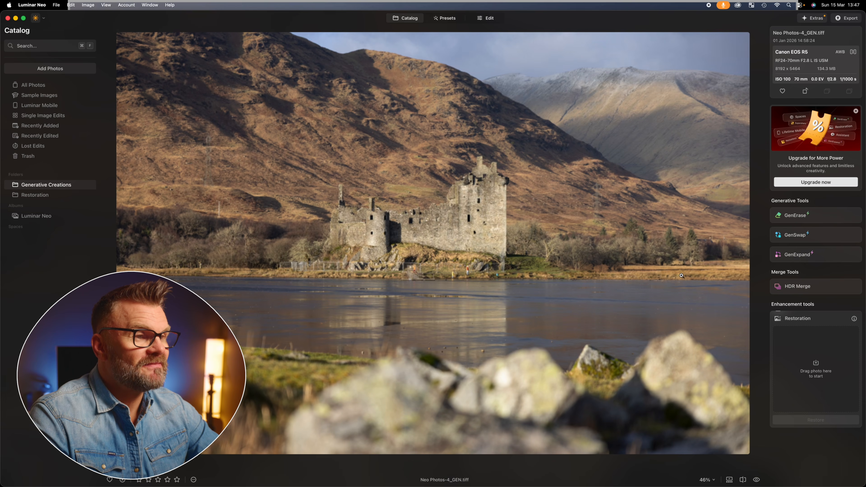
Open the erased photo in Edit and set Enhance Accent to 100, then pull it back partway.
click(496, 20)
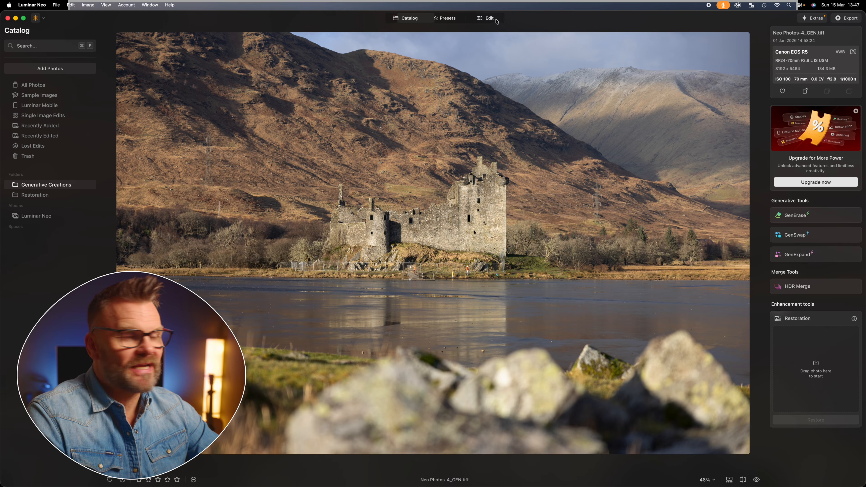
click(488, 18)
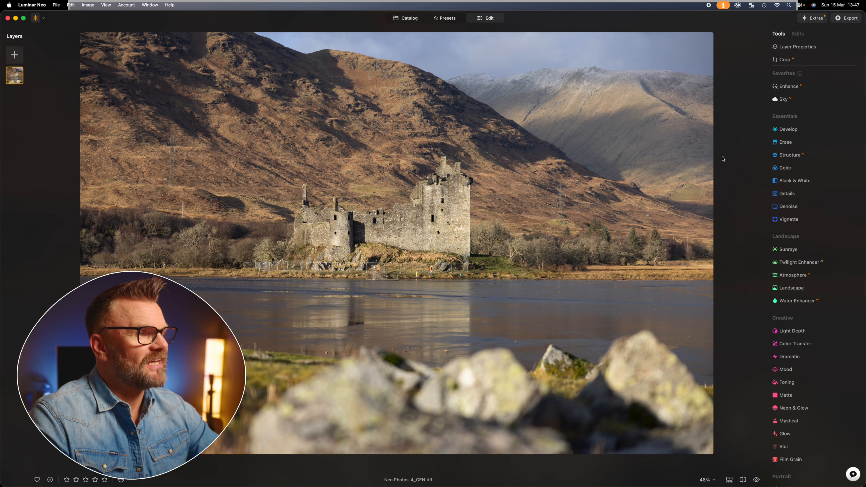
click(783, 87)
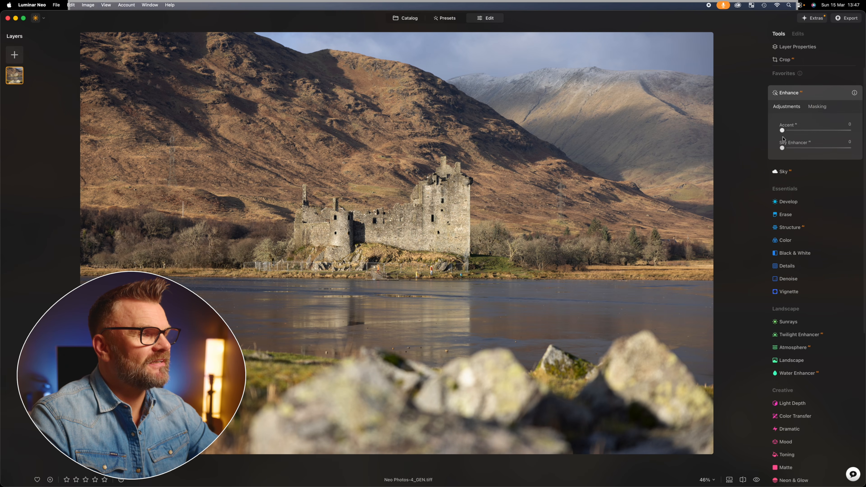
drag(783, 131, 863, 130)
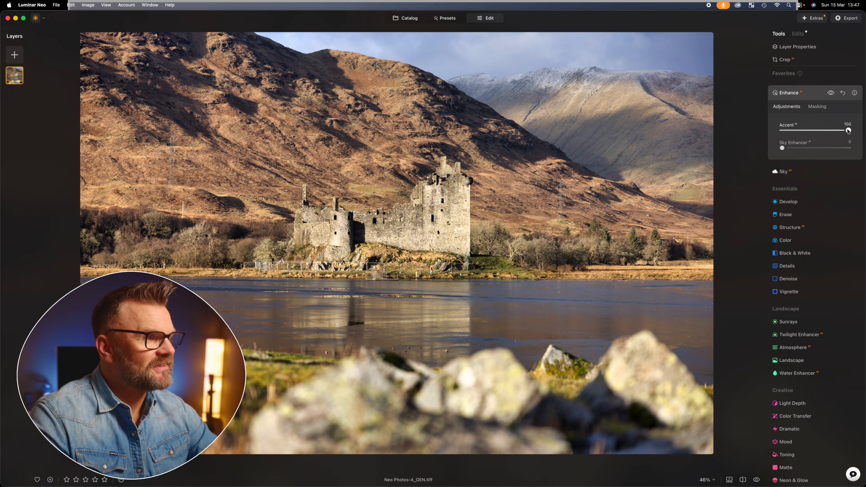
drag(847, 130, 805, 132)
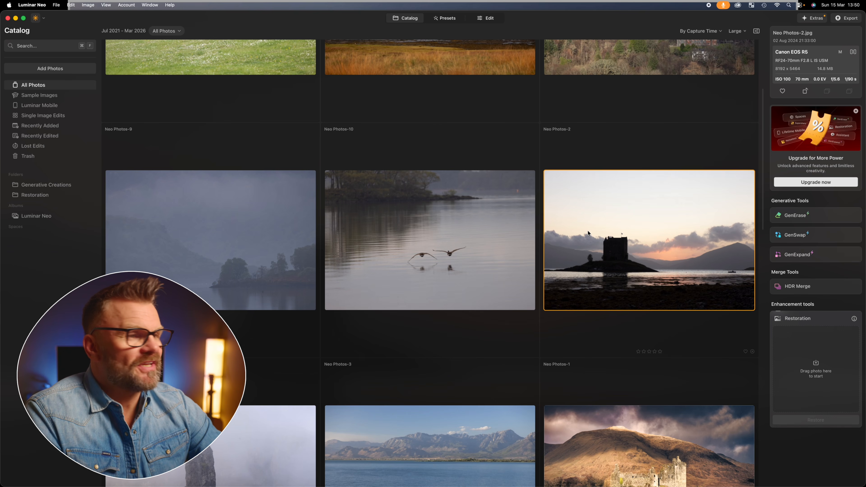
Open Neo Photos-2 in Edit and apply Light Depth with Amount set to 64.
double_click(600, 236)
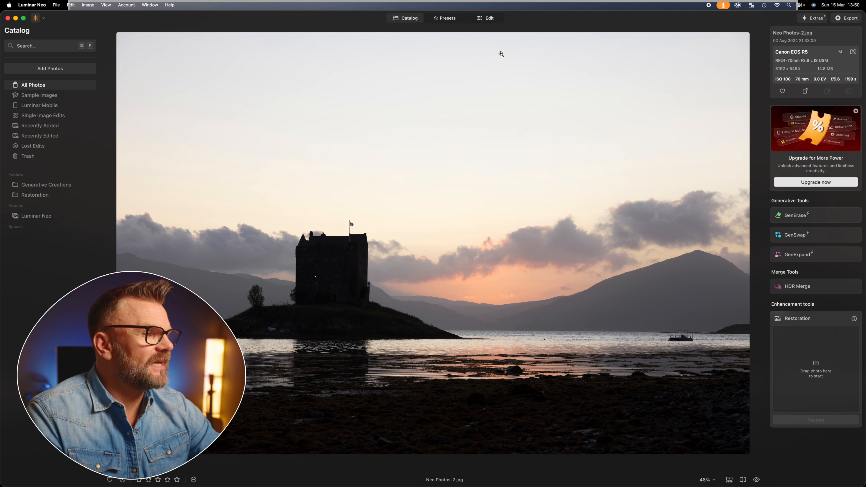
click(487, 20)
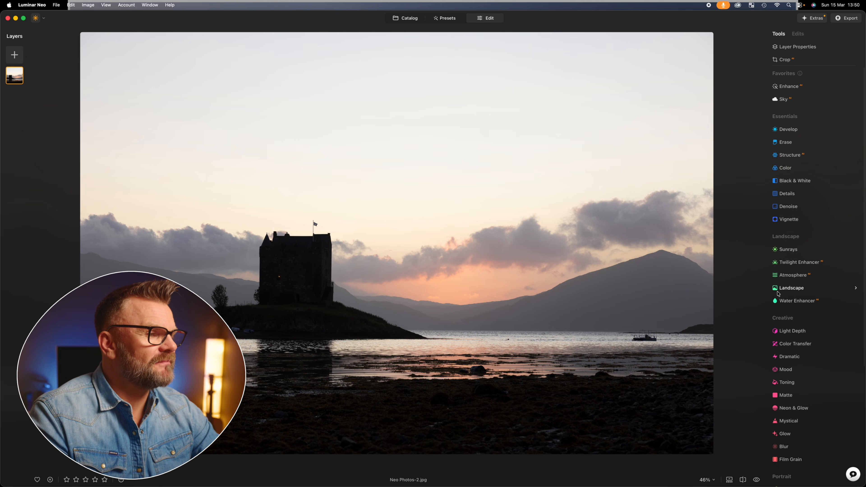
click(789, 330)
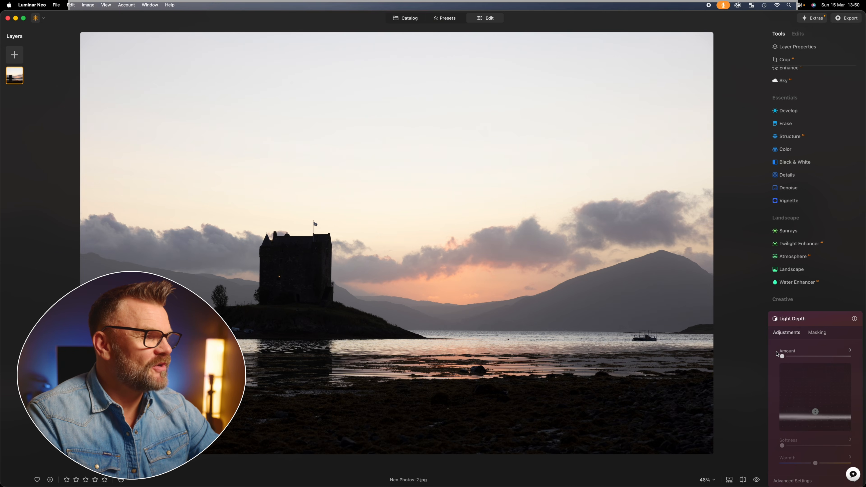
drag(782, 356, 826, 354)
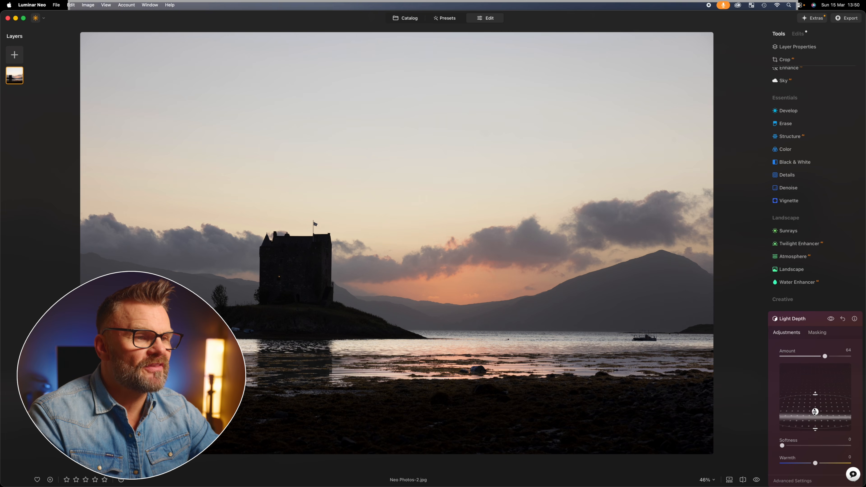
Reposition the Light Depth focus point in the depth map, moving it to the top and back toward the middle.
drag(815, 411, 815, 367)
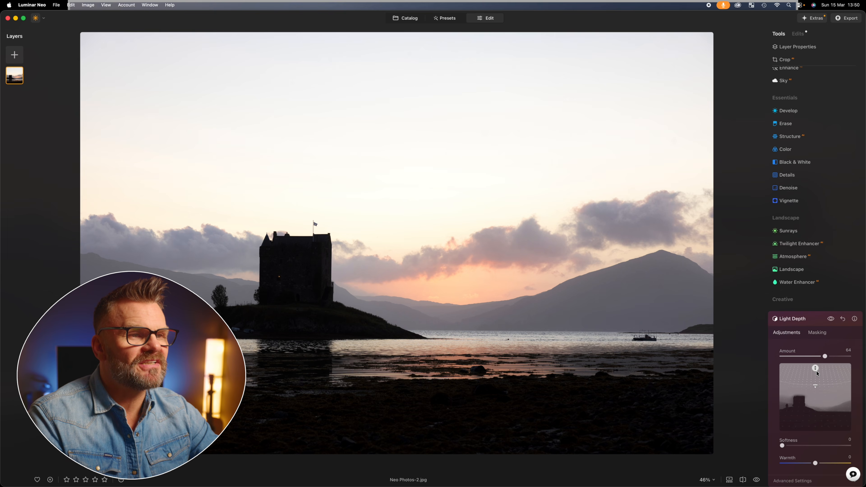
drag(815, 368, 818, 391)
scroll(802, 324, down, 6)
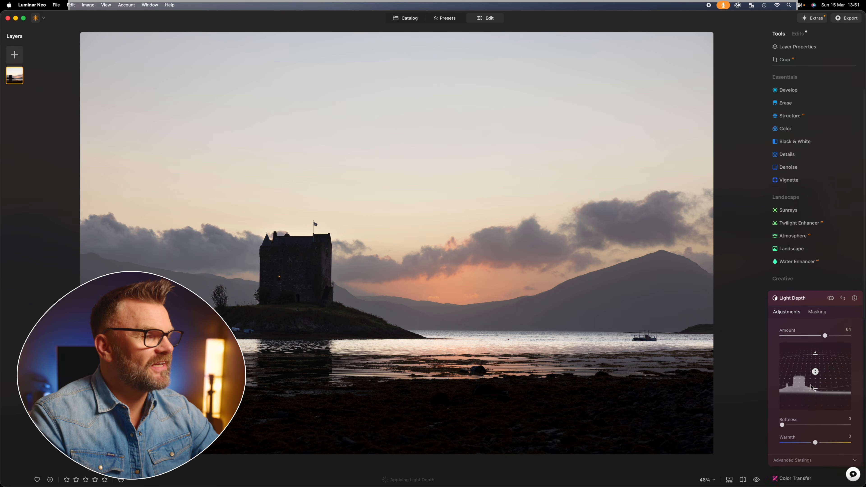
Expand Light Depth's advanced settings, set Brightness Near to 52, and move the focus point to the foreground.
click(819, 284)
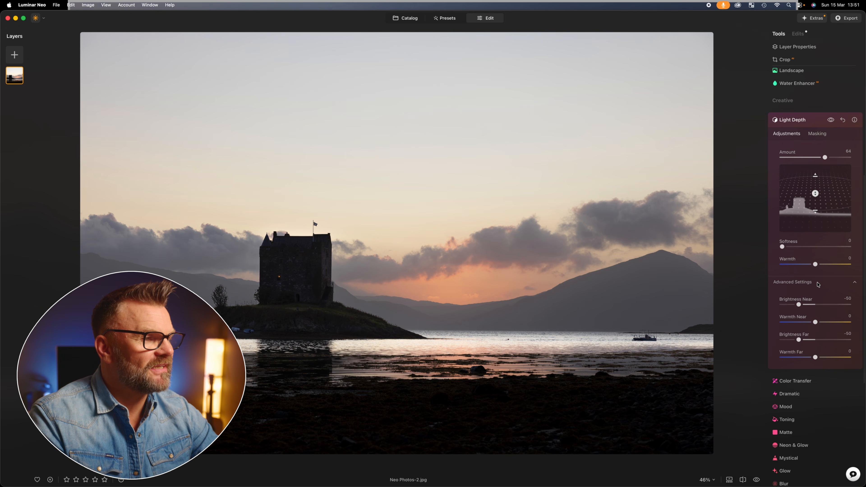
drag(800, 304, 830, 307)
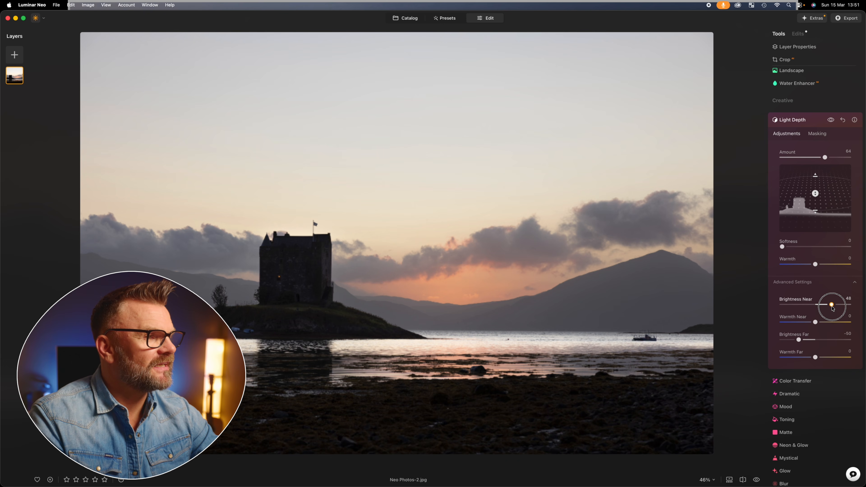
drag(832, 304, 832, 305)
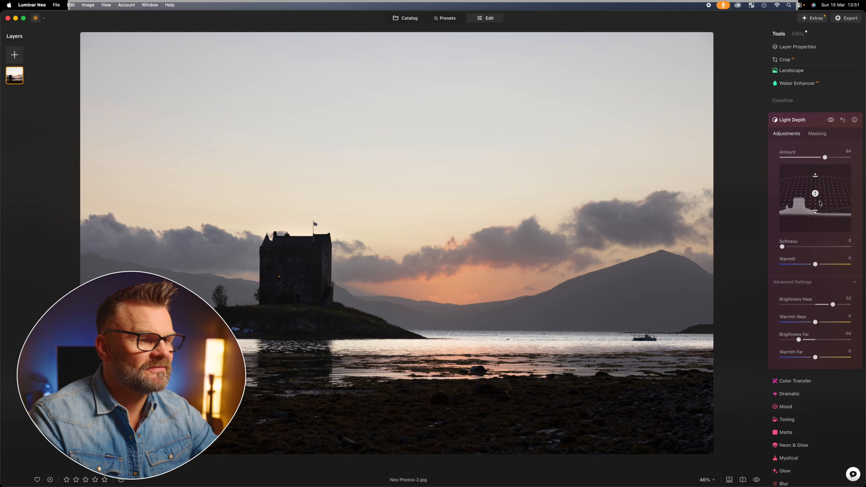
drag(814, 193, 825, 225)
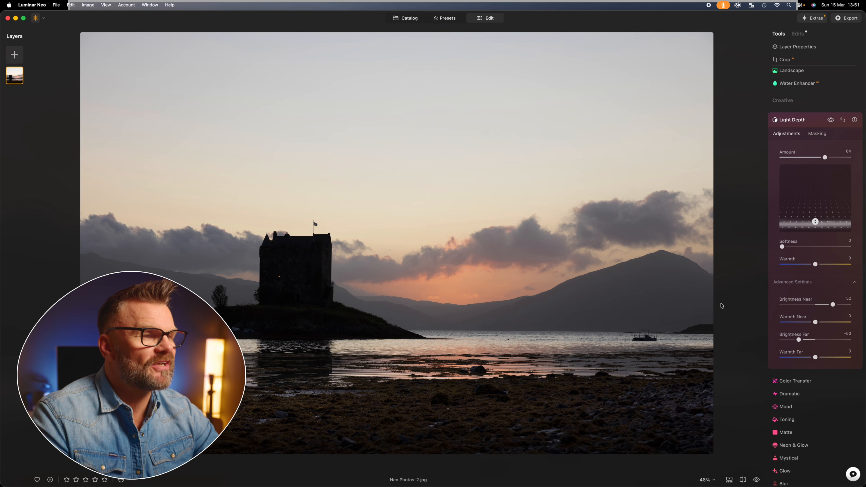
Open Neo Photos-10 in Edit and apply Light Depth with Amount set to 100.
click(419, 19)
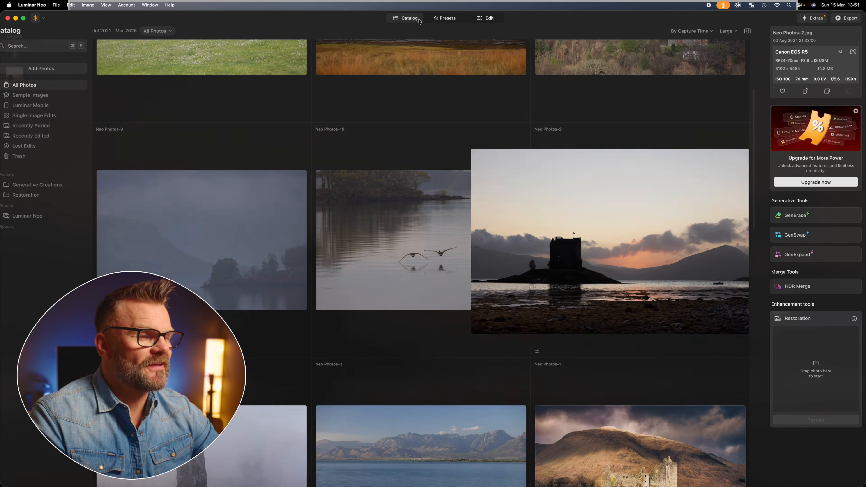
double_click(430, 279)
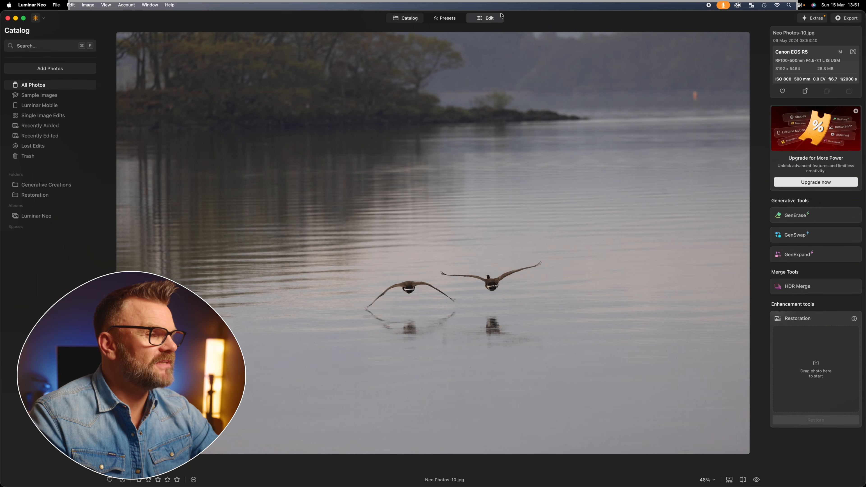
click(494, 19)
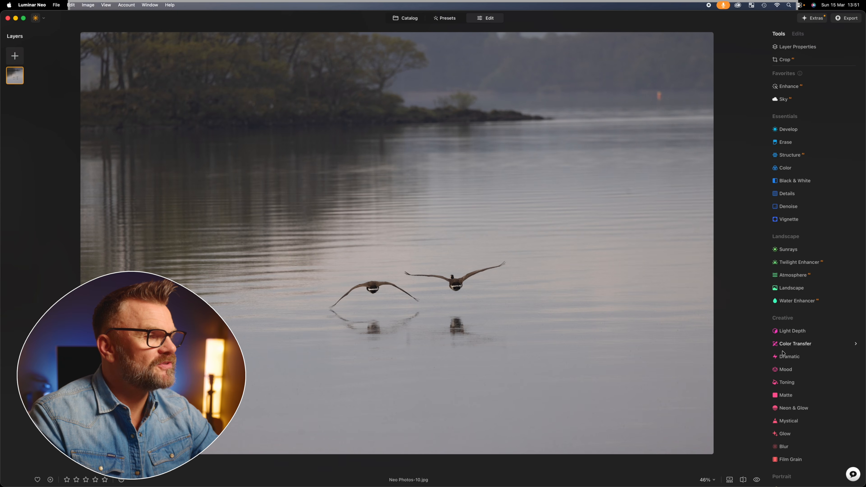
click(783, 332)
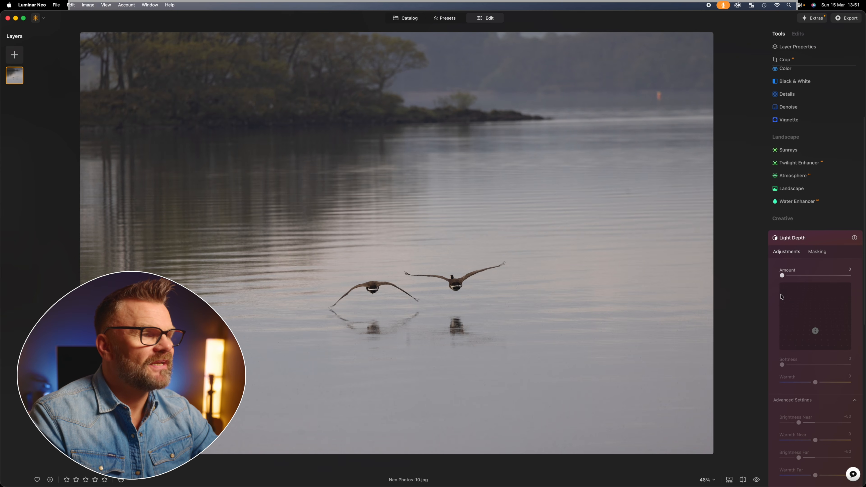
drag(781, 273, 858, 276)
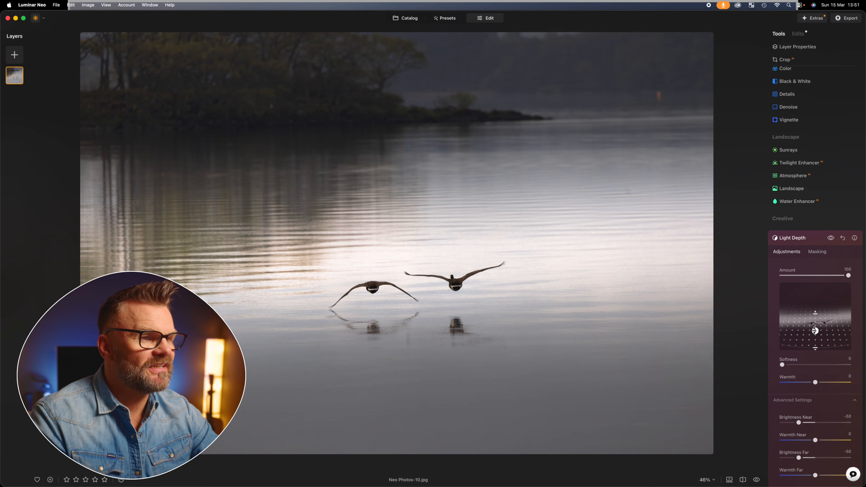
Adjust the Light Depth focus point, moving it up and then settling it just below the middle of the depth map.
drag(815, 331, 814, 301)
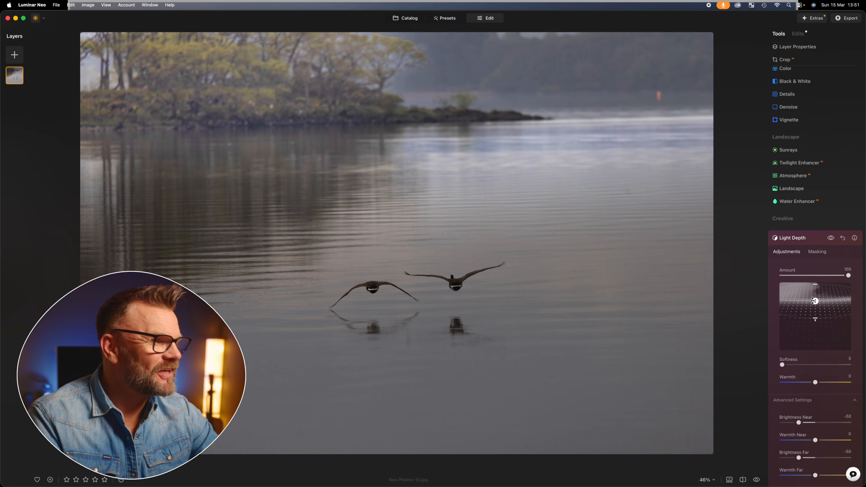
drag(814, 301, 815, 315)
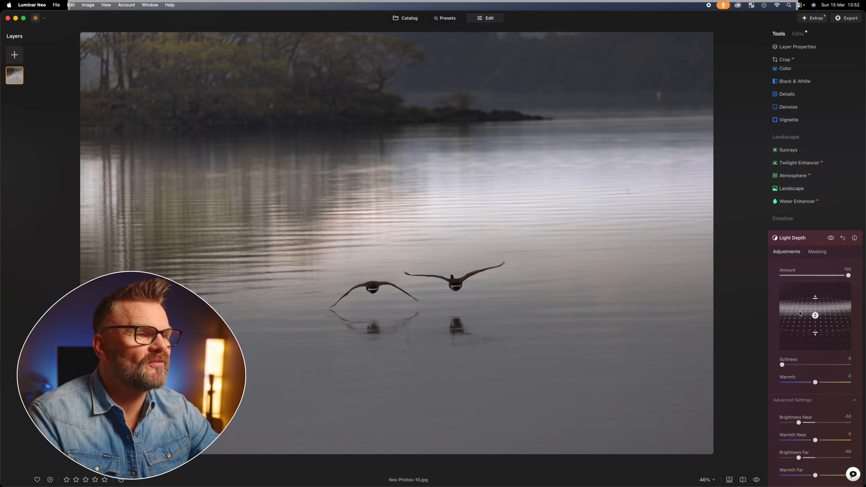
drag(815, 316, 816, 325)
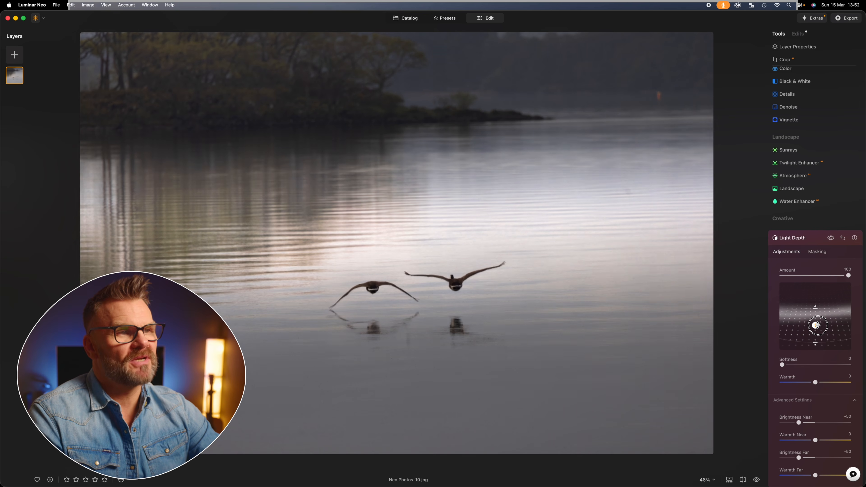
Return to the catalog and open Neo Photos-3 in the Edit view.
click(410, 20)
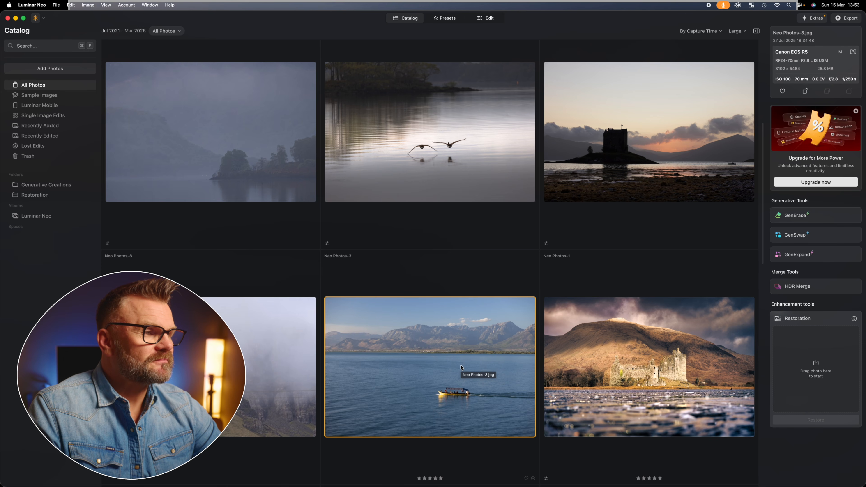
double_click(461, 367)
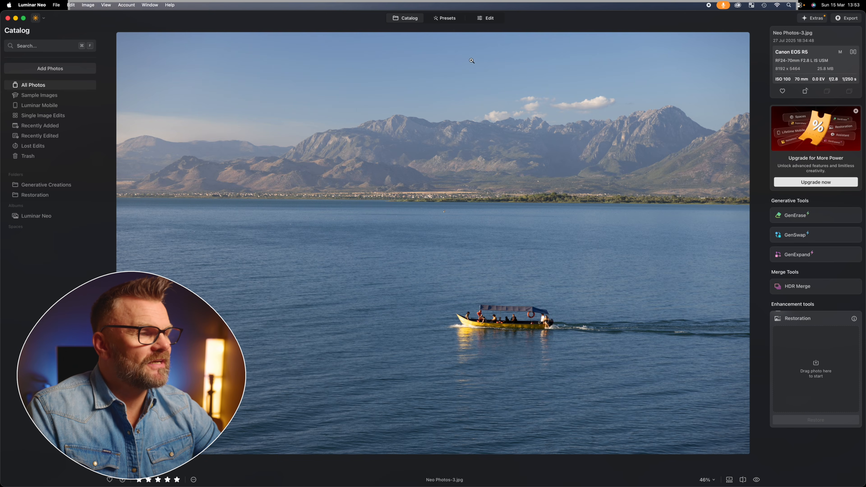
click(486, 18)
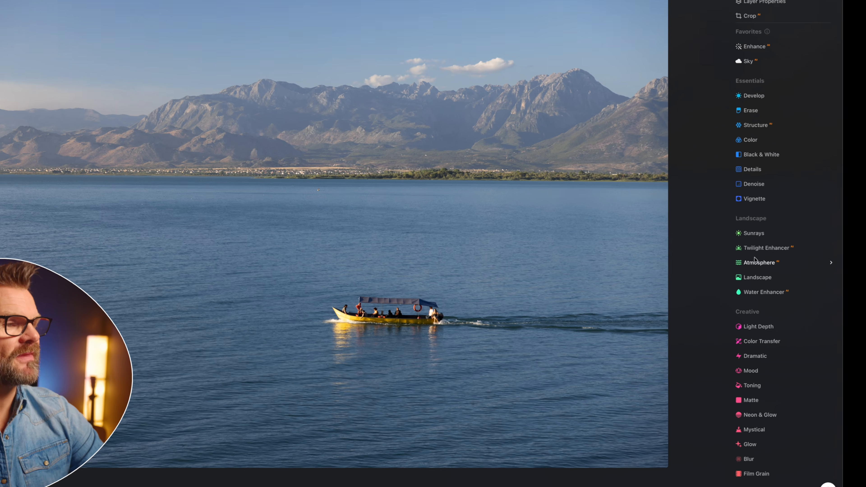
Open the Atmosphere tool, keep Fog mode, and raise Amount to 91.
click(754, 261)
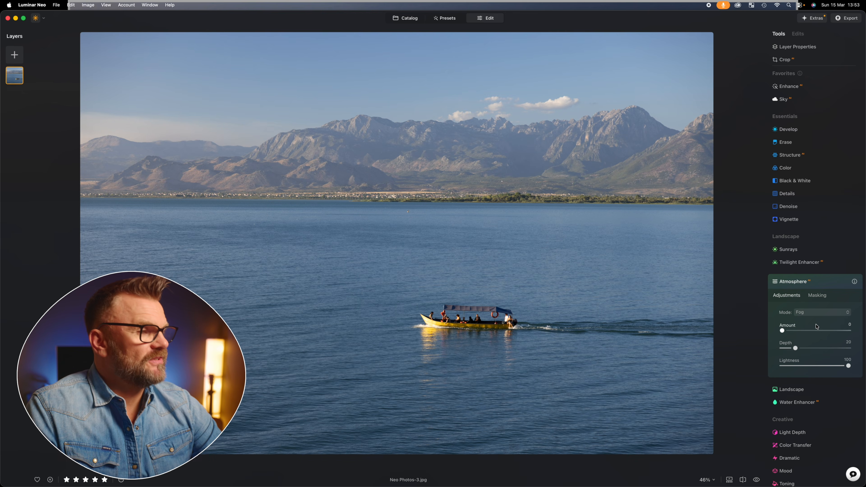
click(815, 313)
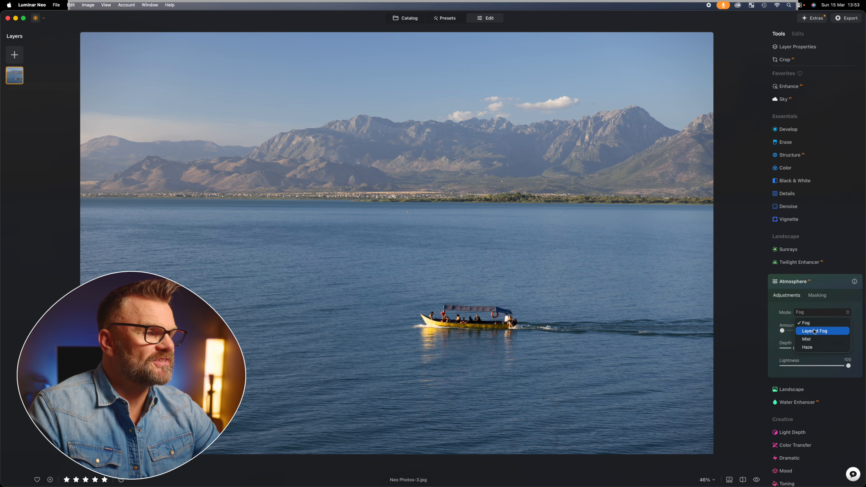
click(808, 326)
drag(781, 330, 842, 333)
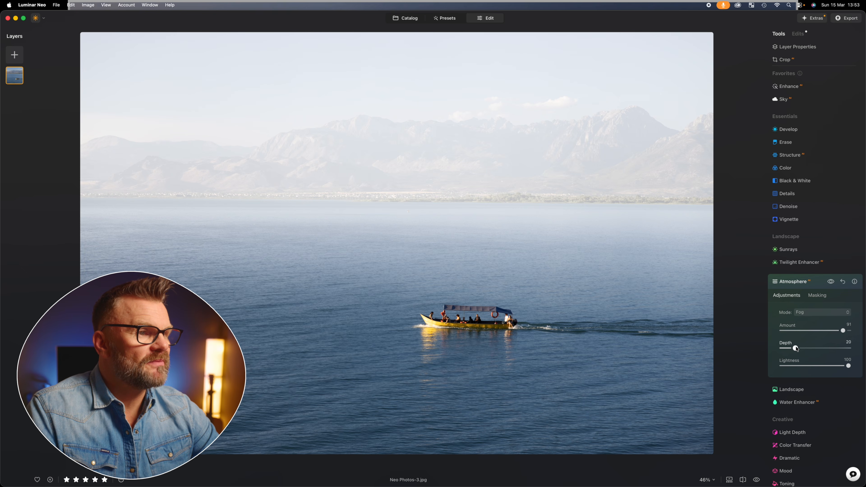
Set the Atmosphere Depth to 0 and pull the Amount back down.
drag(796, 348, 765, 357)
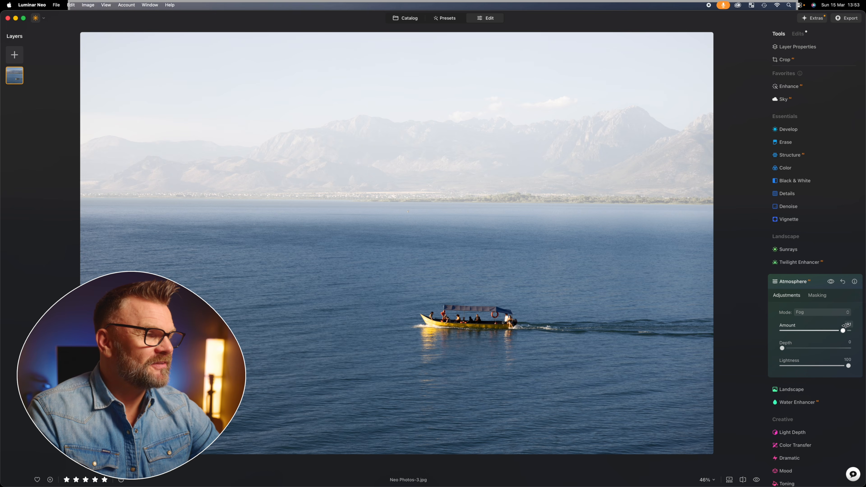
drag(843, 331, 804, 333)
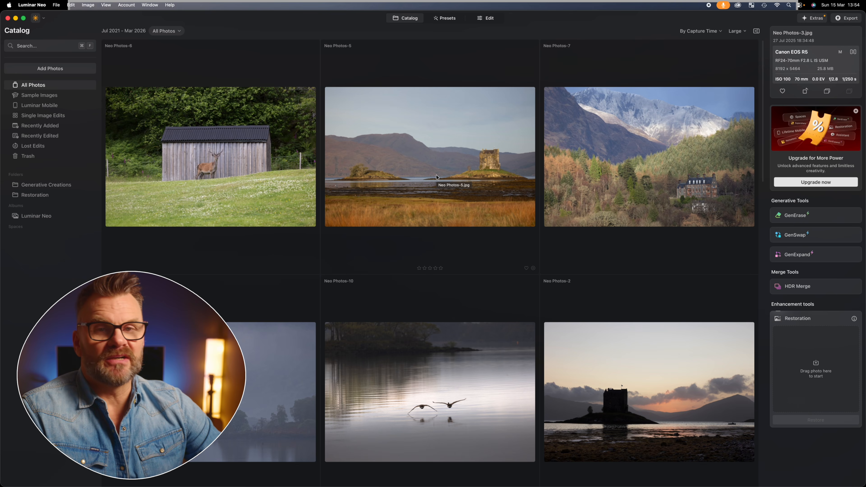
Open Neo Photos-5 from the catalog in the Edit view.
double_click(436, 177)
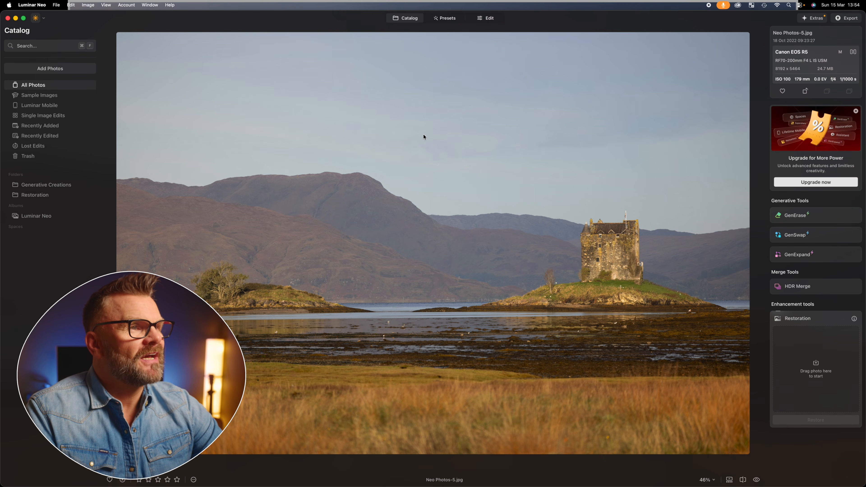
click(488, 24)
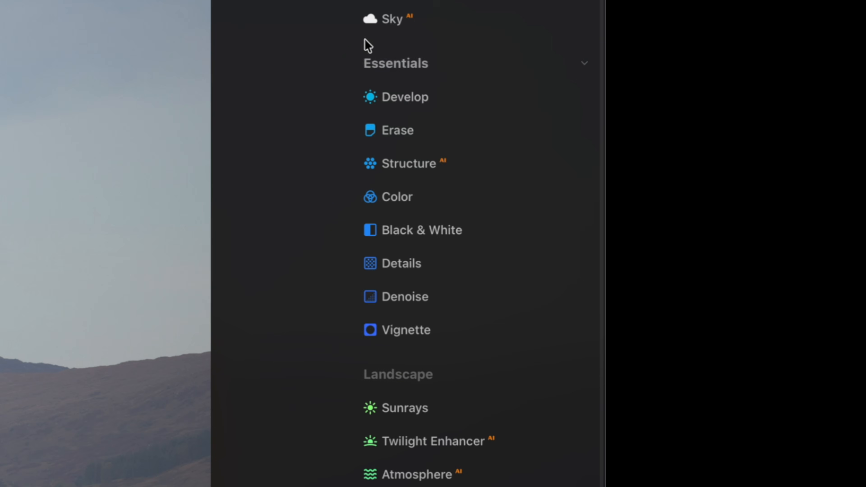
Replace the sky with the Dramatic Sunset 3 sky from the Sky tool's sky library.
click(431, 23)
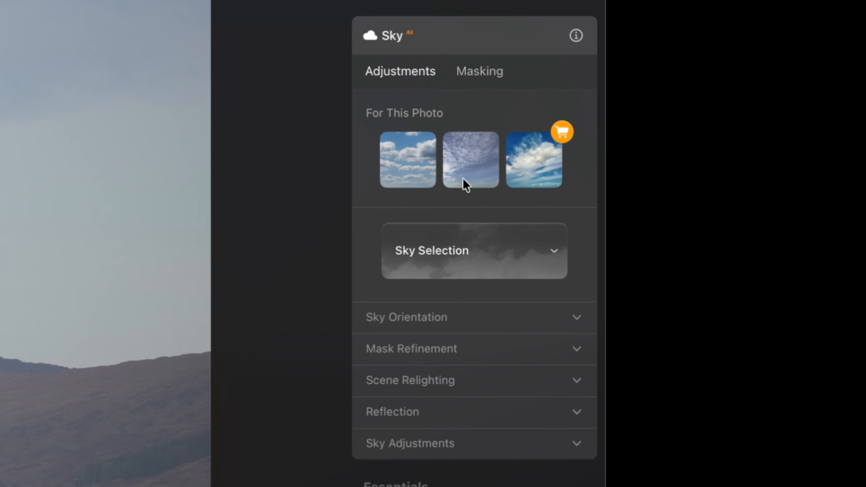
scroll(460, 175, down, 1)
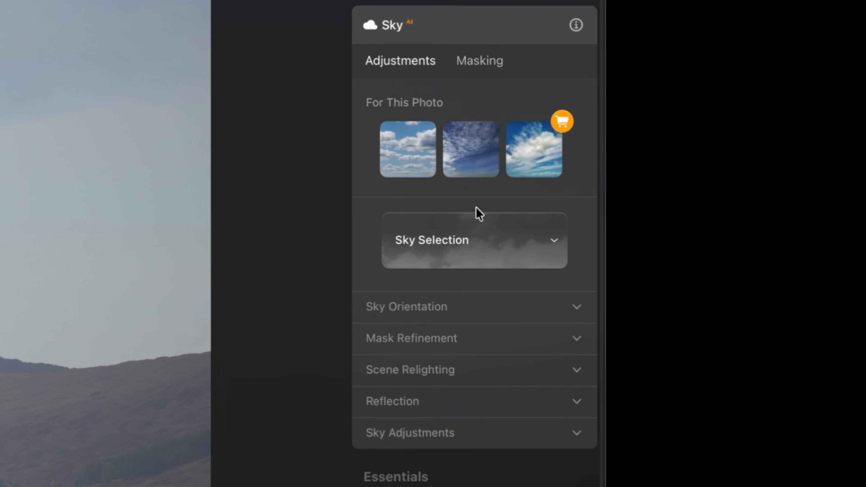
click(488, 248)
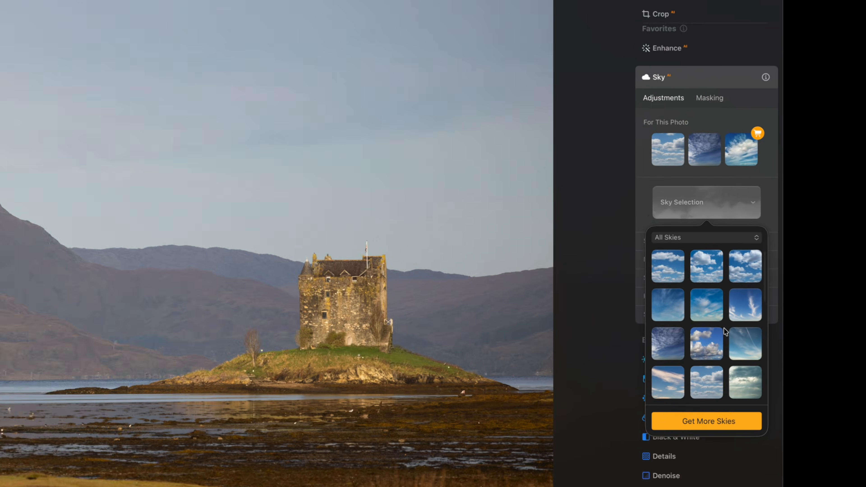
scroll(477, 467, down, 3)
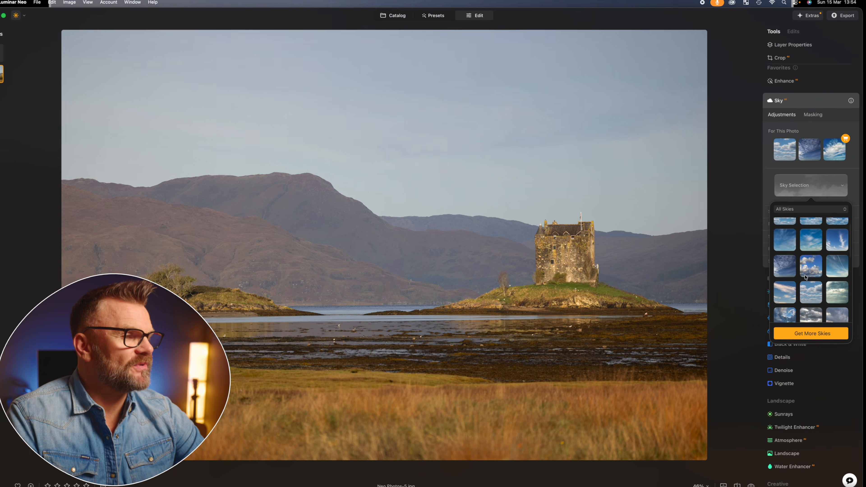
scroll(809, 273, down, 4)
scroll(808, 270, up, 3)
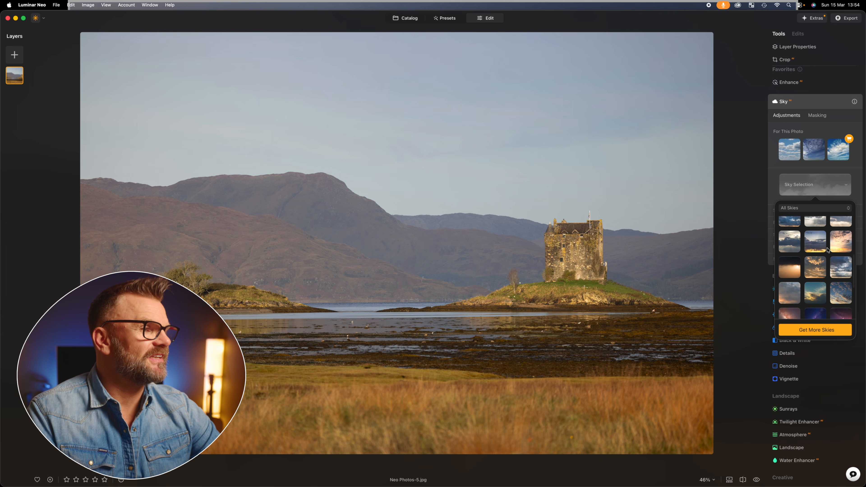
click(817, 274)
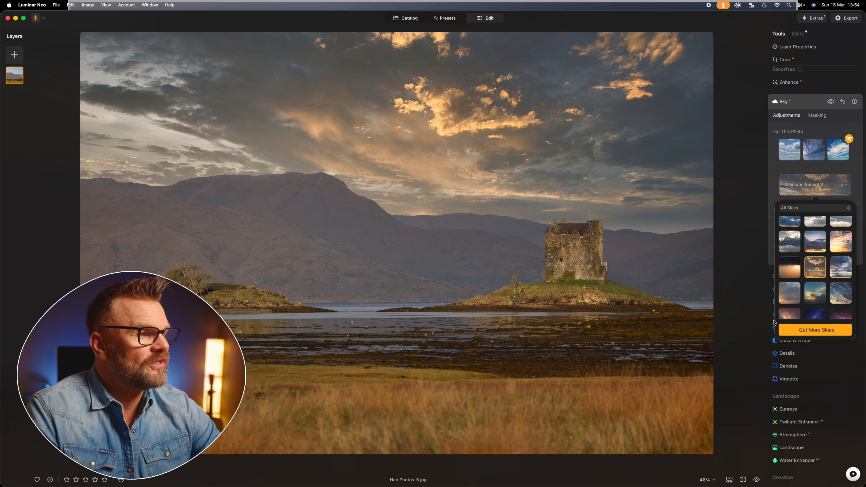
click(776, 182)
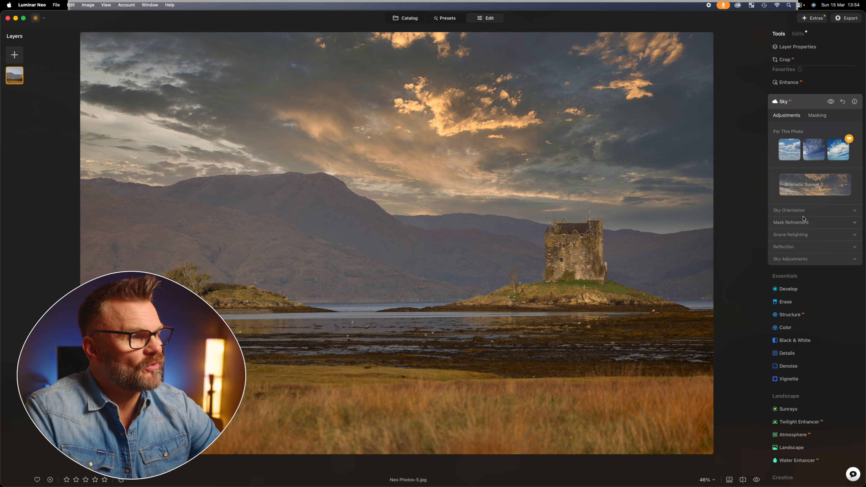
Expand Sky Orientation and adjust the replacement sky's horizon position.
click(855, 211)
drag(815, 234, 819, 269)
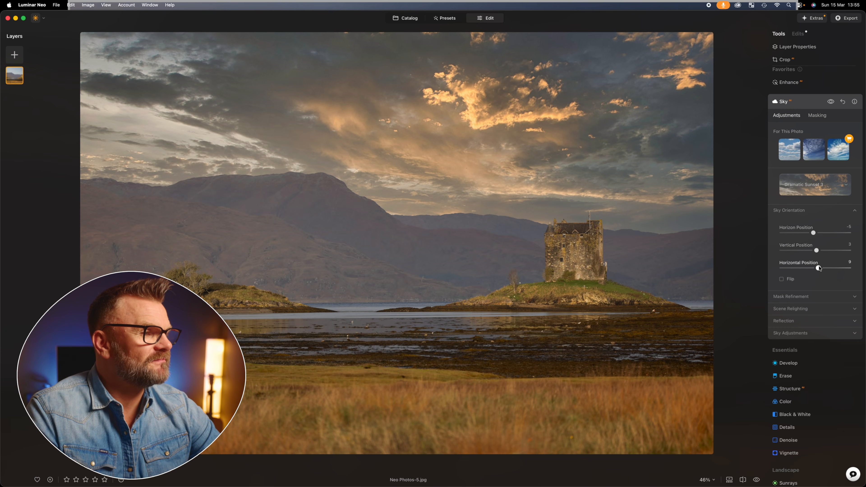
Expand Mask Refinement, lower Global to 4, and collapse the section again.
click(803, 298)
drag(799, 319, 782, 320)
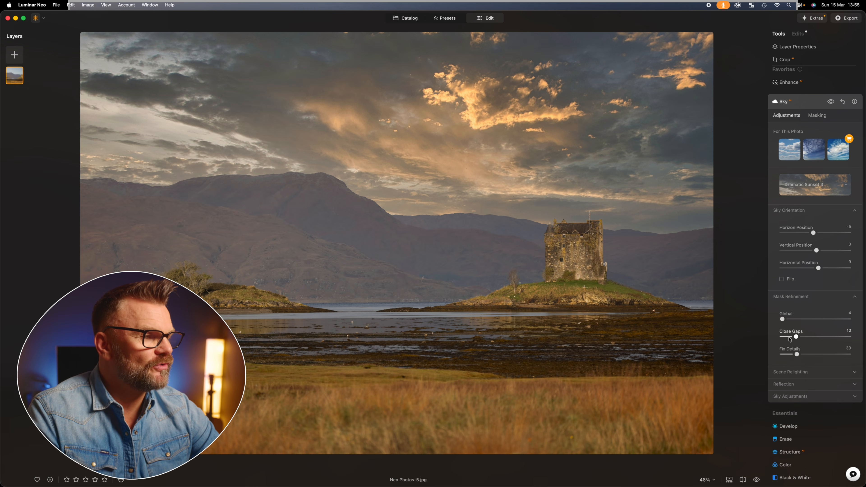
click(854, 297)
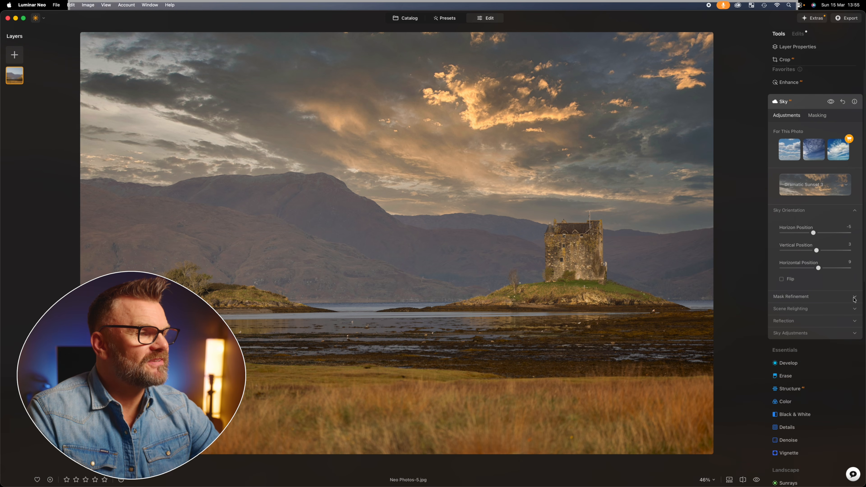
Expand Scene Relighting and raise Relight Strength to 96.
click(819, 311)
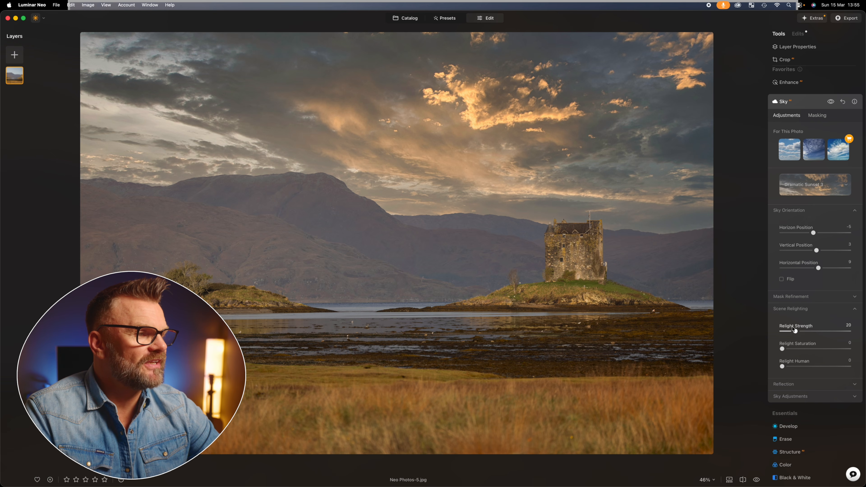
drag(795, 332, 844, 329)
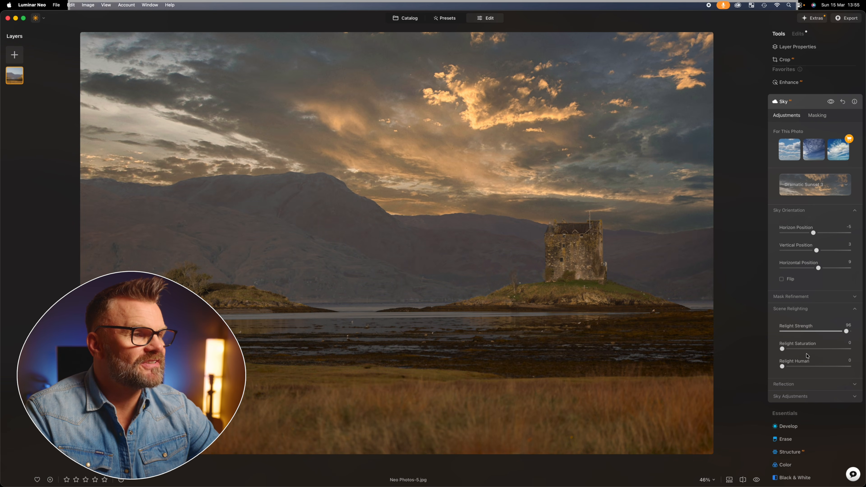
Set Relight Saturation to 66 and pull Relight Strength back down somewhat.
click(782, 349)
drag(783, 349, 828, 341)
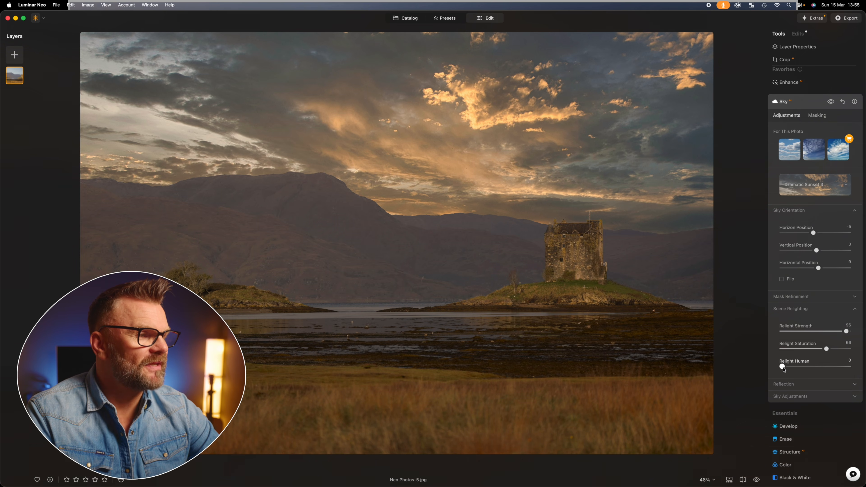
drag(846, 330, 821, 337)
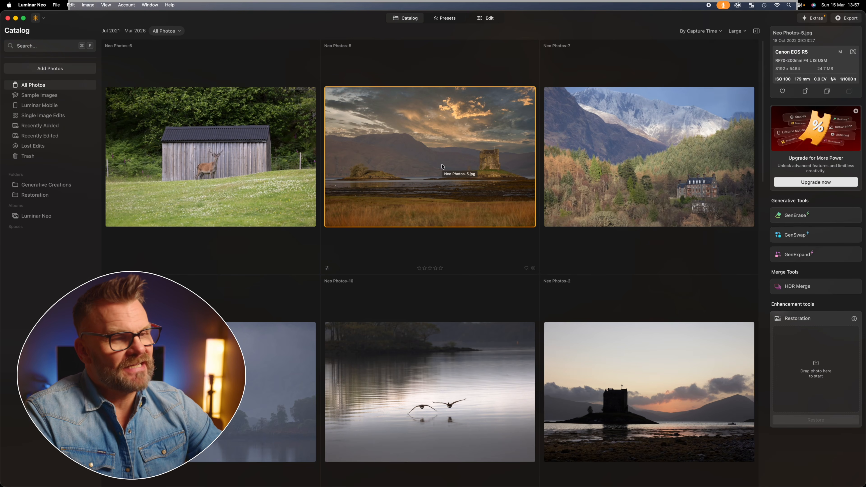
Return to the catalog and open Neo Photos-6 in the Edit view.
scroll(452, 174, down, 2)
scroll(455, 203, up, 2)
double_click(211, 180)
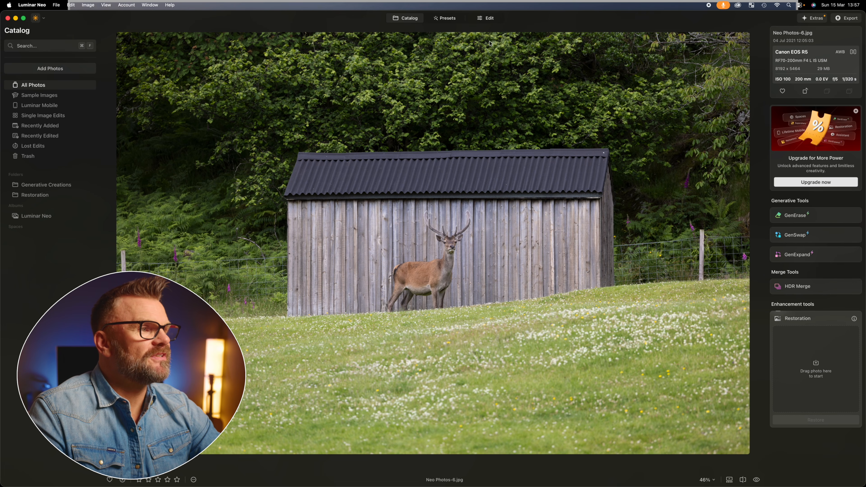
click(487, 18)
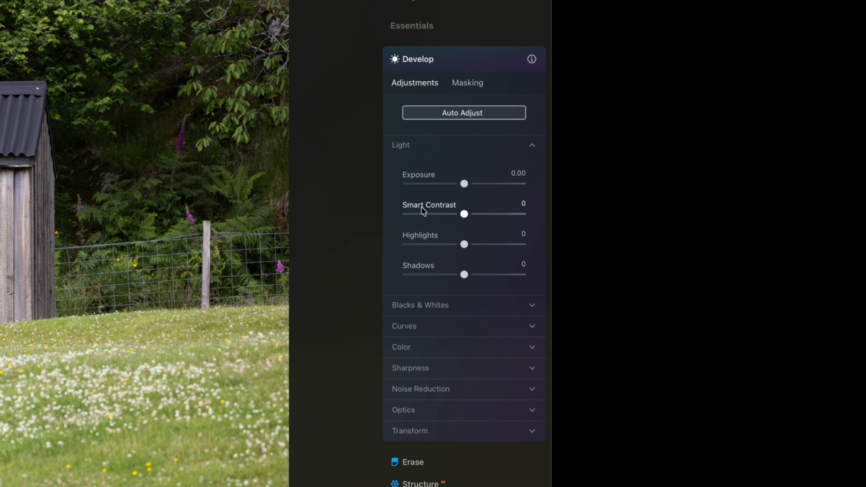
In Develop, set Exposure to -1.32, Highlights to -77 and Shadows to 45.
mouse_move(462, 186)
mouse_down()
mouse_move(487, 184)
mouse_move(449, 185)
mouse_up()
drag(463, 244, 399, 247)
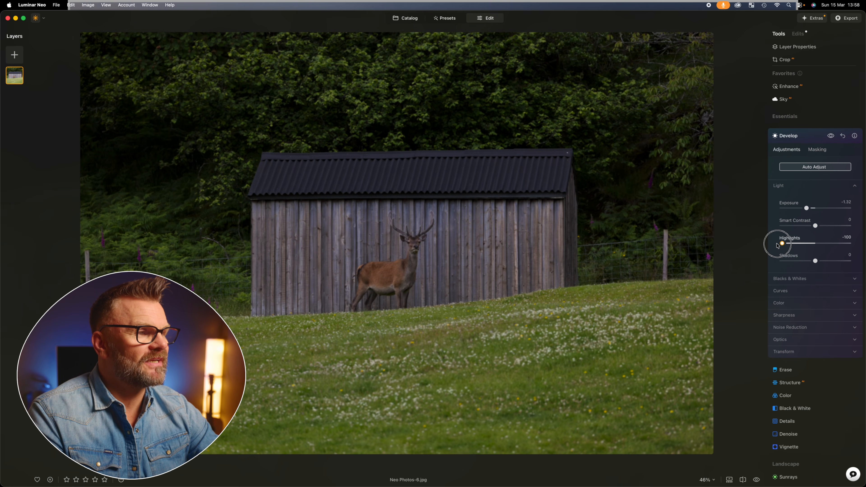
drag(777, 245, 831, 260)
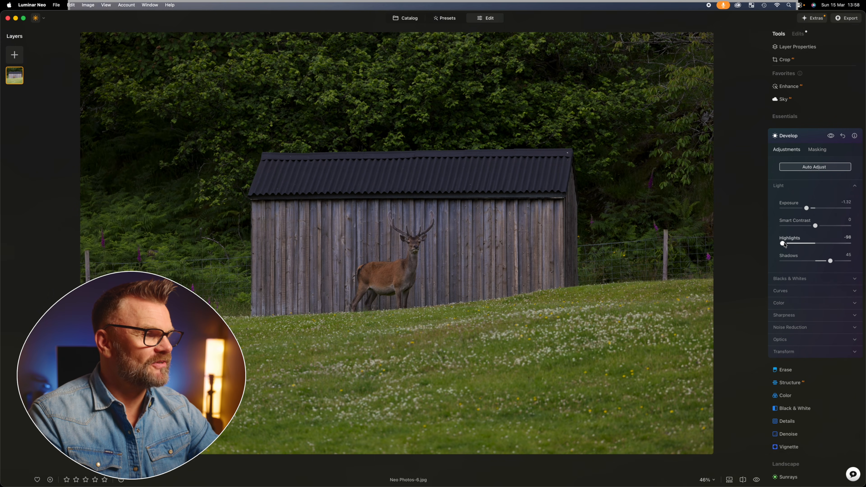
drag(782, 244, 789, 243)
Expand Blacks & Whites and Curves, then raise the curve's black point and add two midtone points.
click(794, 278)
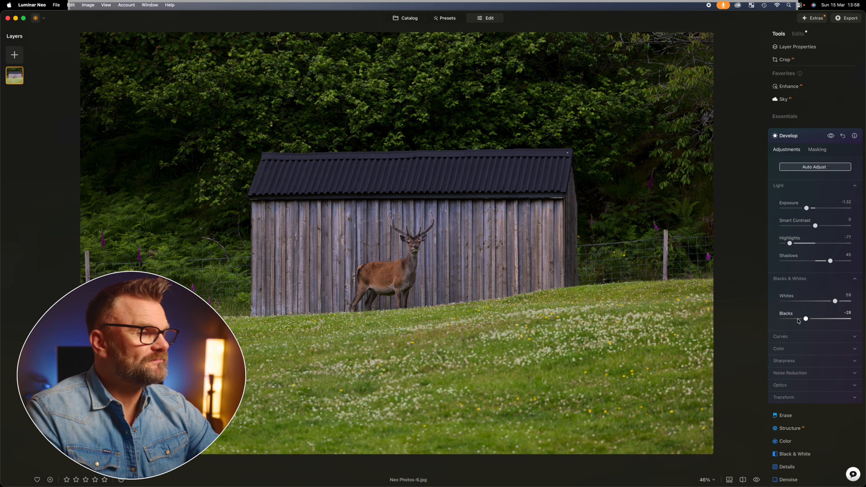
click(818, 339)
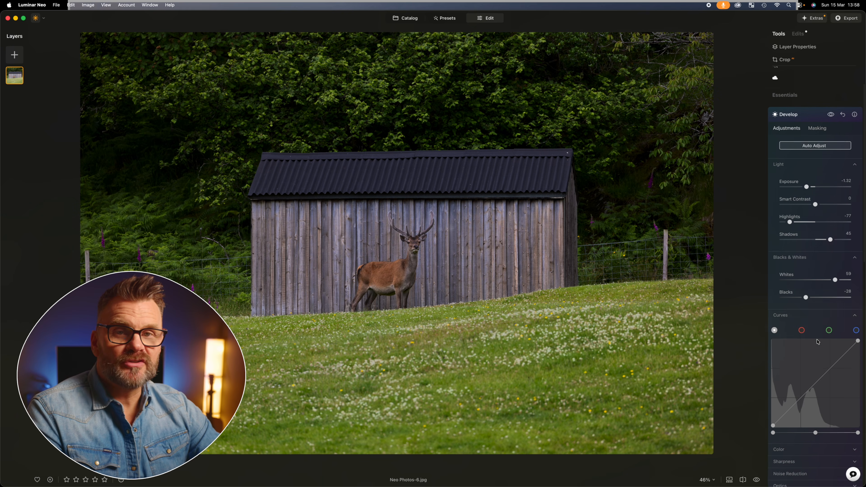
scroll(818, 341, down, 2)
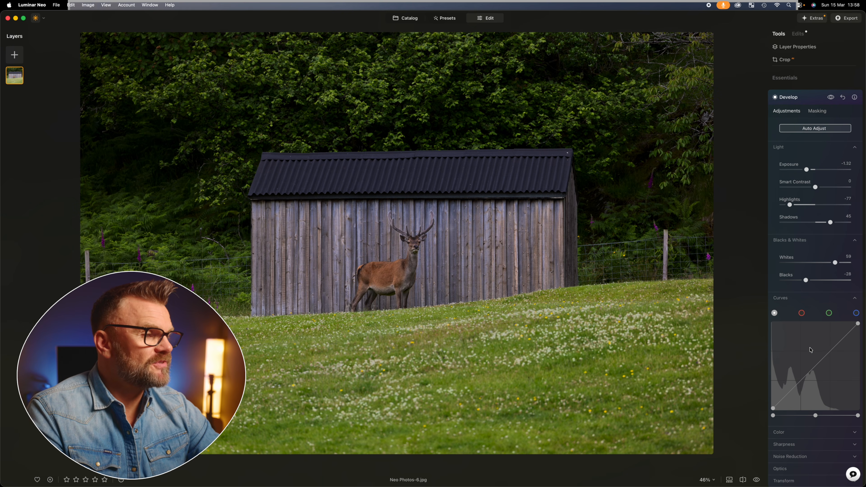
click(773, 409)
drag(773, 408, 801, 384)
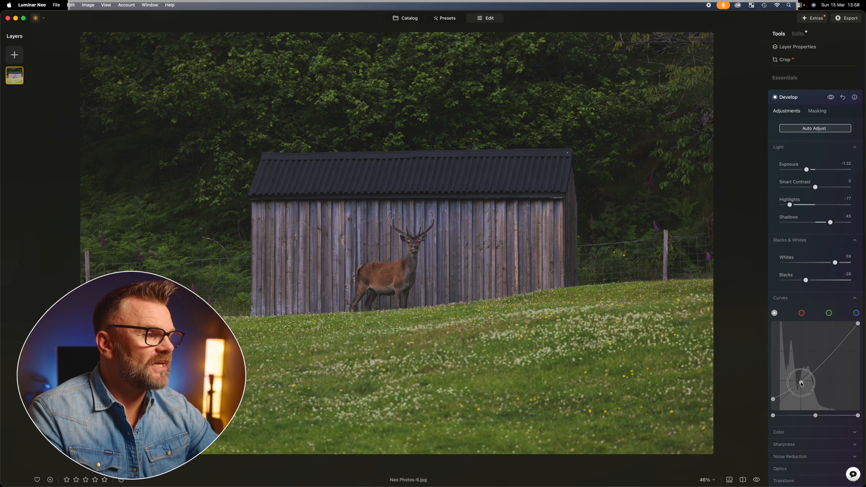
drag(832, 354, 830, 347)
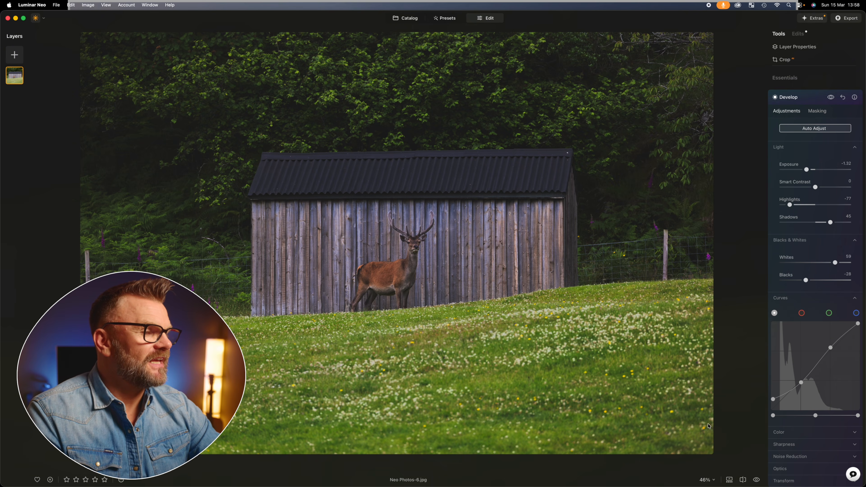
Expand the Color section and nudge Temperature and Tint slightly warmer.
scroll(785, 400, down, 2)
click(797, 396)
scroll(796, 397, down, 2)
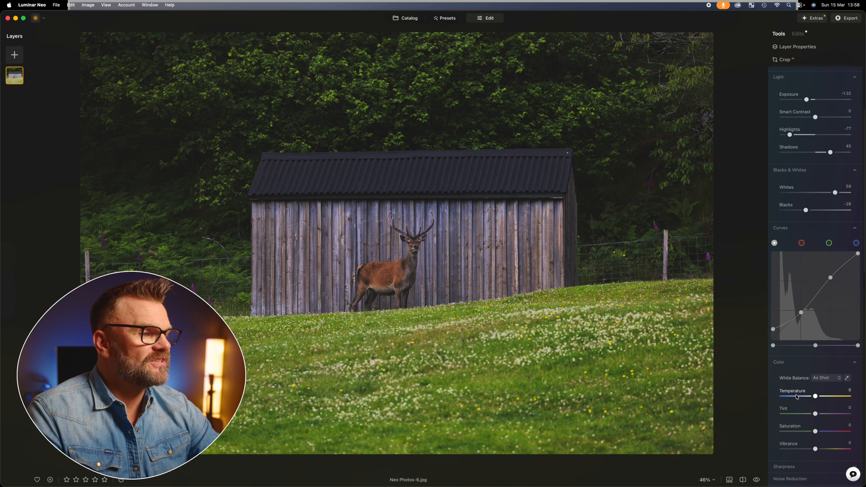
drag(815, 396, 817, 413)
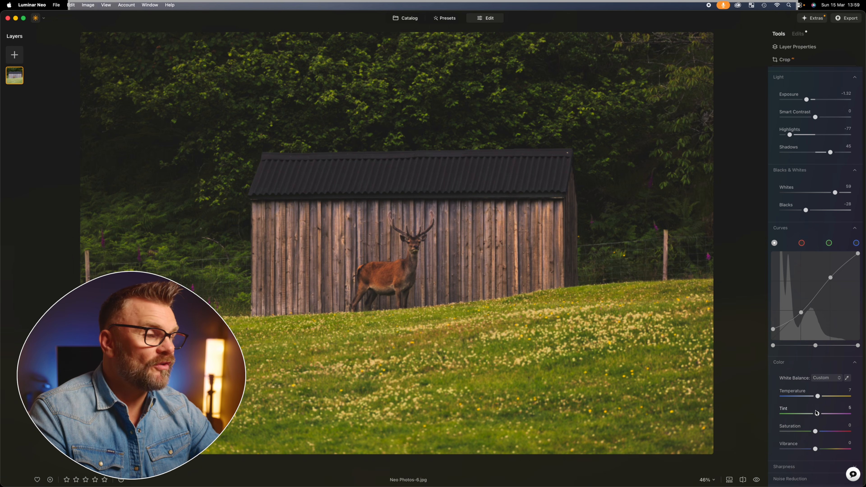
Open the Enhance tool and set Accent to 50.
scroll(802, 409, down, 2)
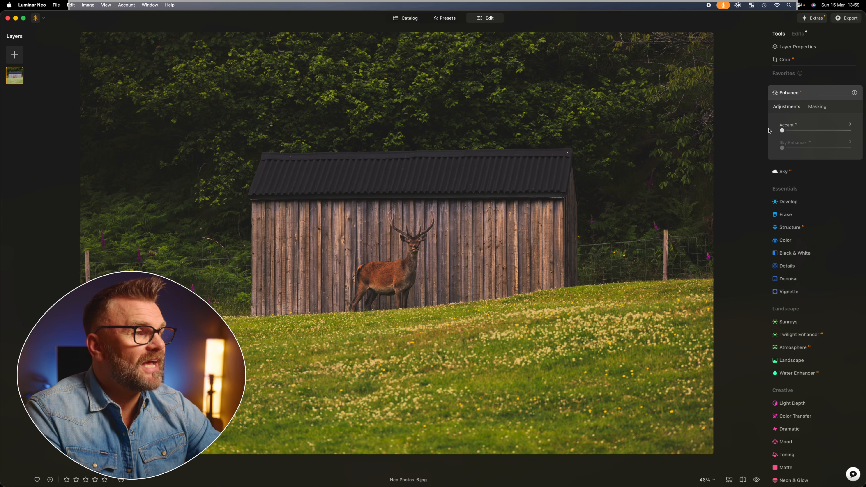
click(783, 131)
drag(784, 131, 816, 130)
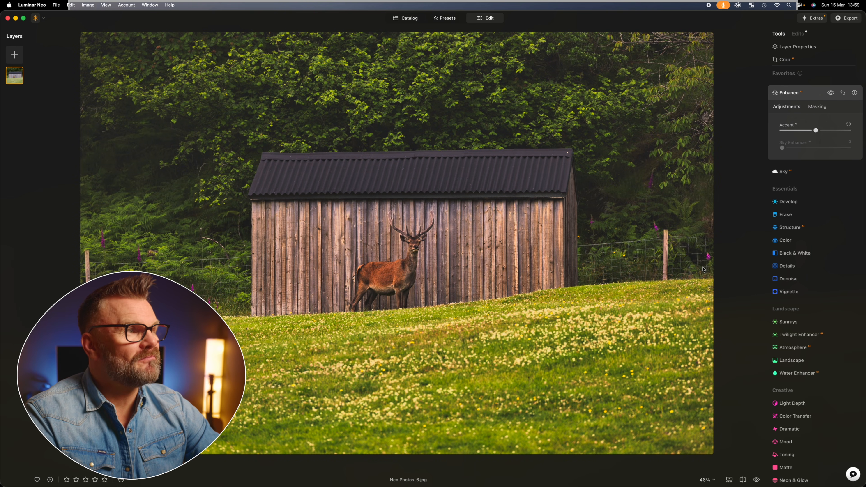
Compare the edit in the before/after split view, sliding the divider across the photo.
click(742, 479)
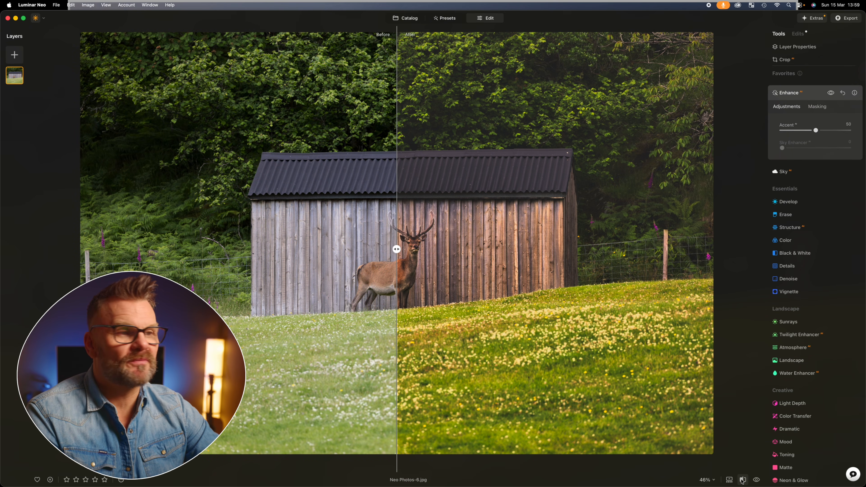
drag(405, 258, 387, 258)
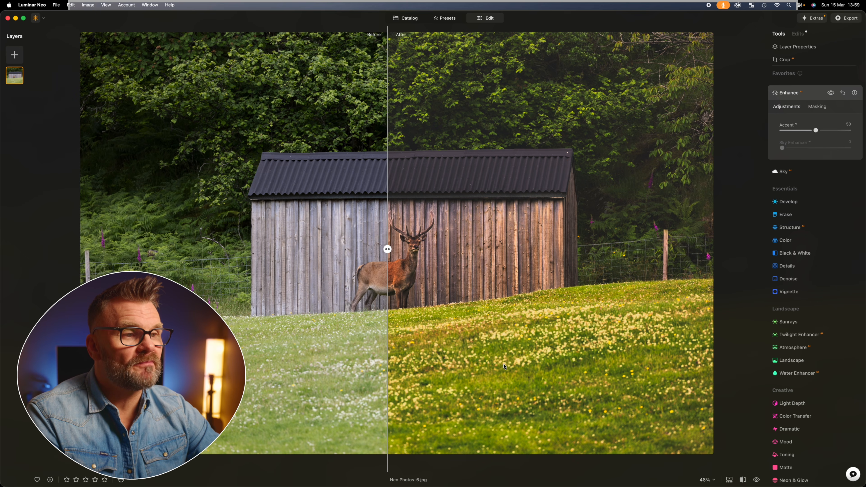
drag(387, 249, 111, 249)
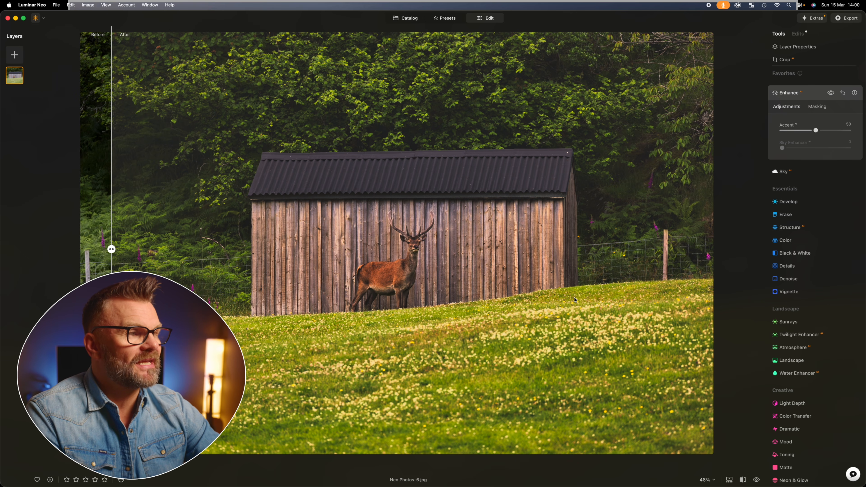
Open Develop, raise Exposure to 0.61, and slide the before/after divider across the deer photo to compare.
click(788, 202)
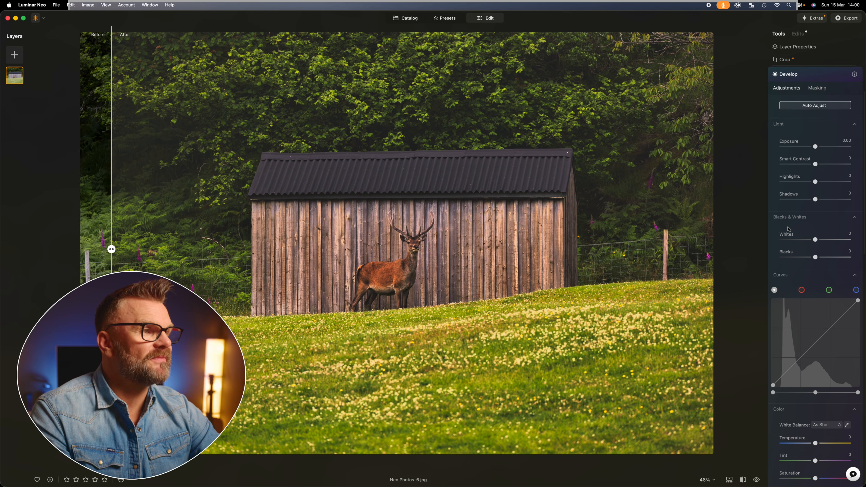
drag(815, 147, 821, 148)
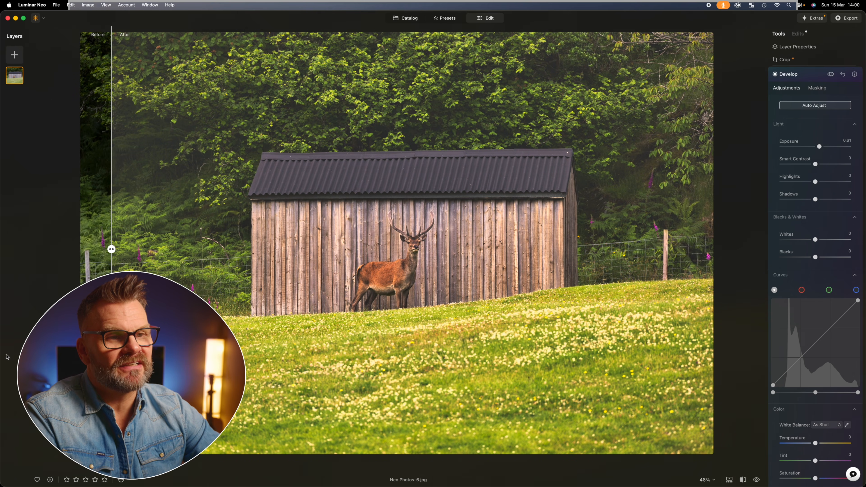
drag(111, 250, 681, 248)
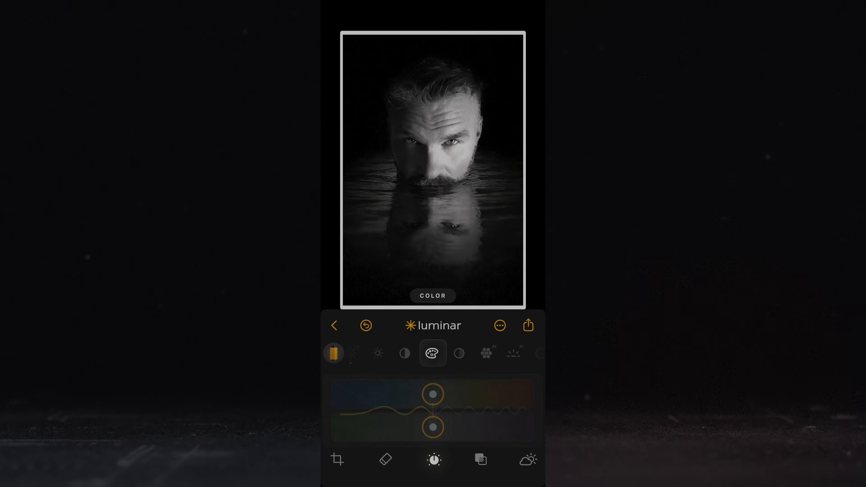
drag(433, 394, 500, 421)
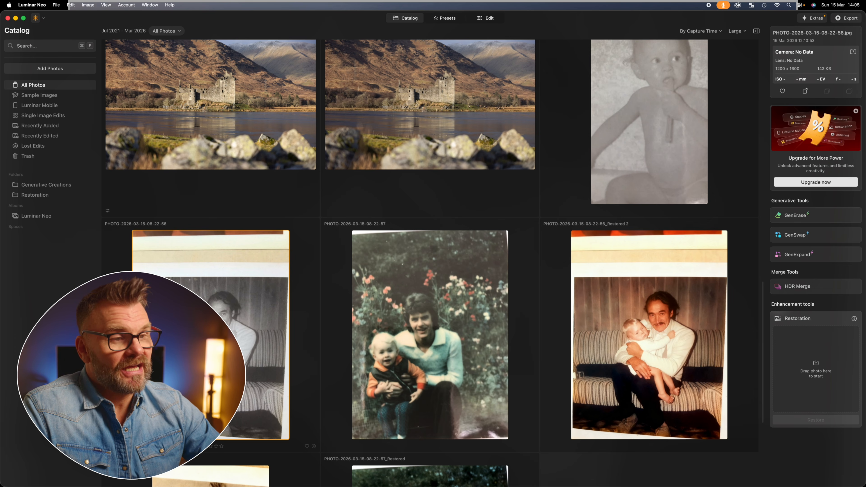
Load the photo of the man holding the baby into the Restoration tool.
drag(263, 342, 822, 378)
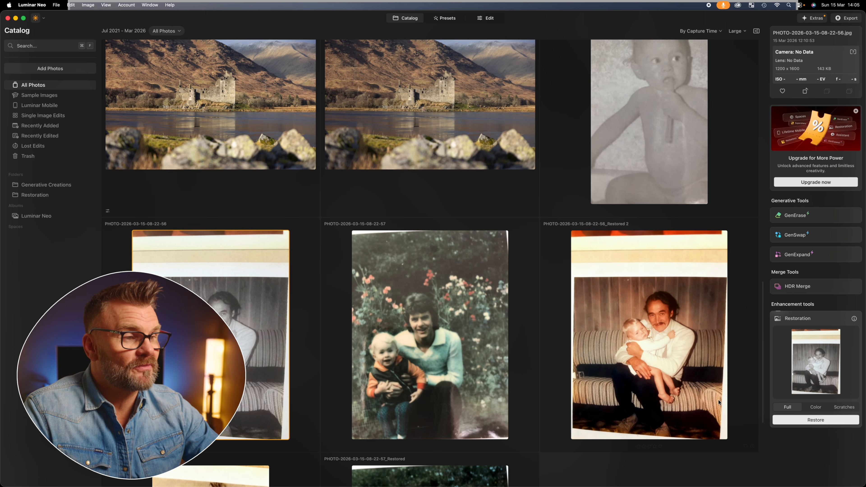
Compare the original and restored versions of the old family photos in the catalog.
double_click(673, 392)
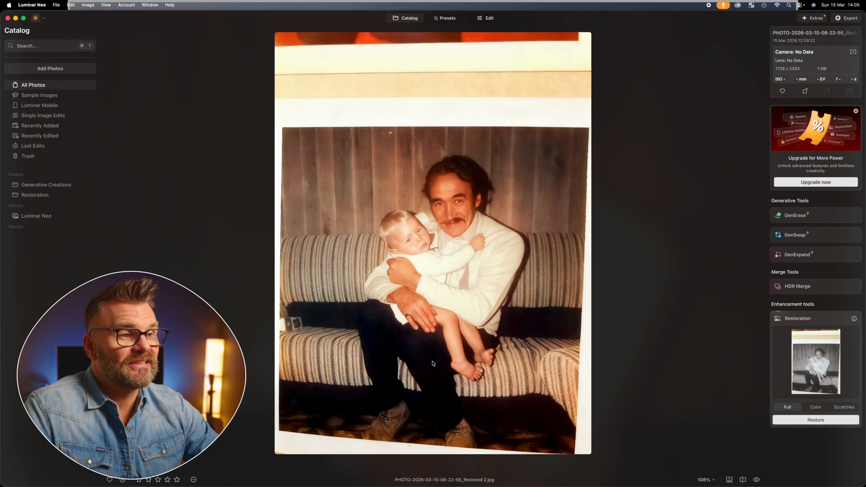
double_click(452, 239)
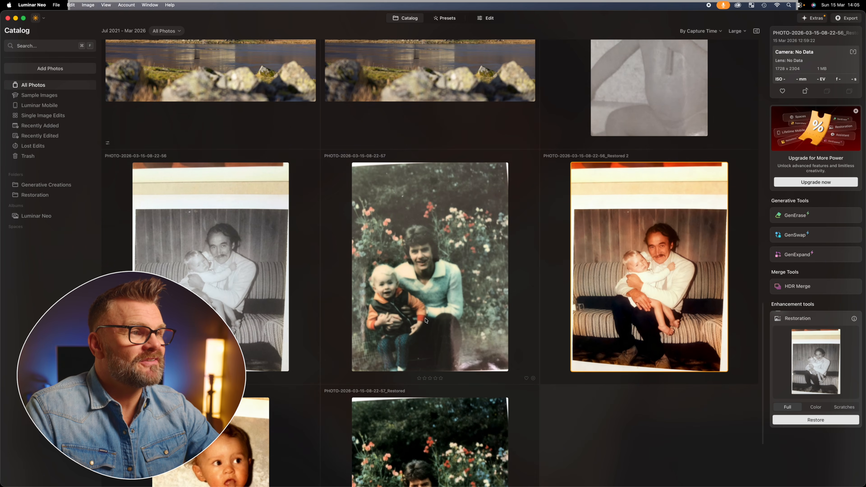
scroll(525, 309, up, 5)
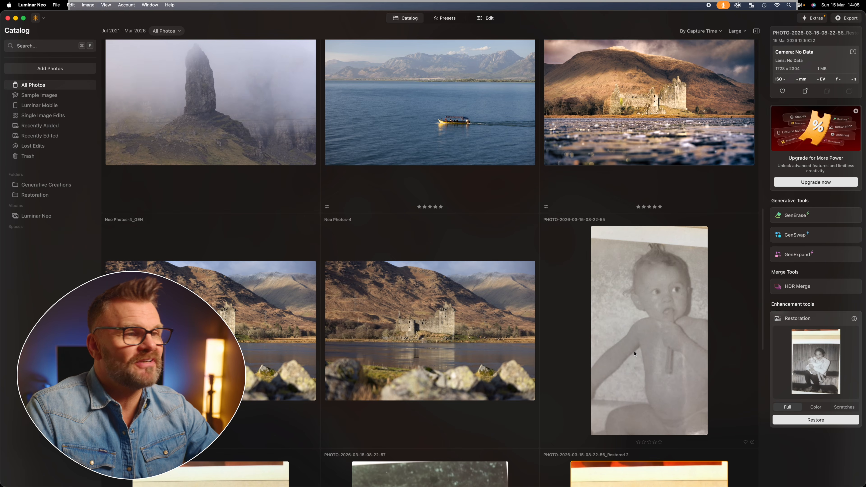
double_click(634, 348)
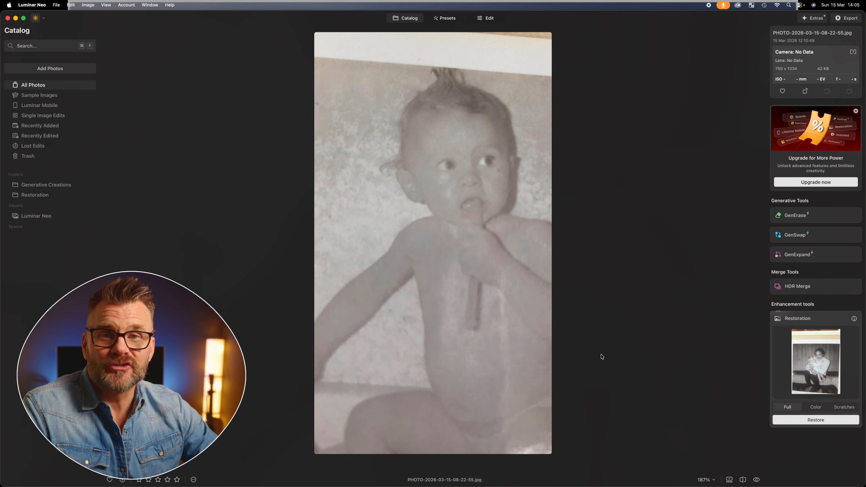
double_click(505, 334)
scroll(246, 389, down, 2)
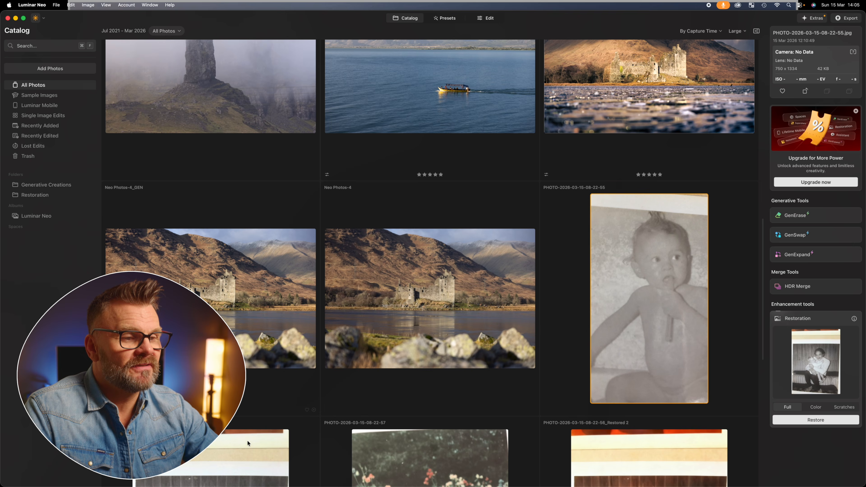
scroll(246, 447, down, 10)
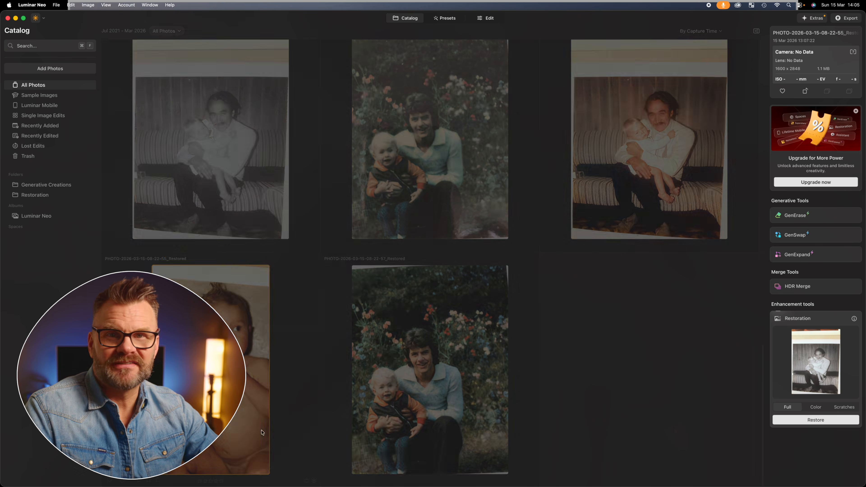
double_click(304, 417)
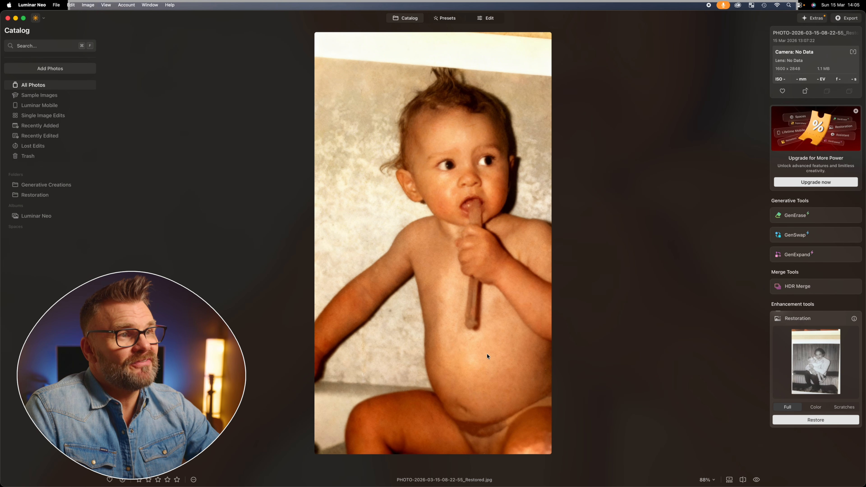
Open the restored baby photo for editing in Develop and set Exposure to -0.30.
click(485, 18)
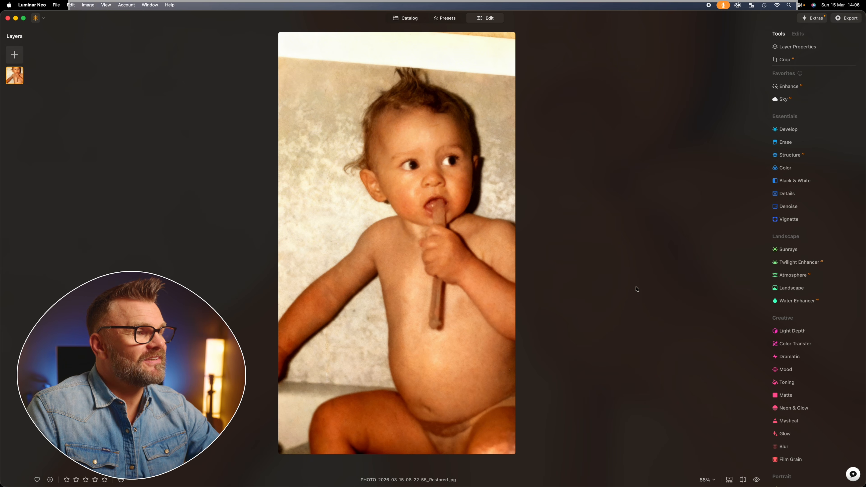
click(791, 130)
drag(815, 146, 813, 146)
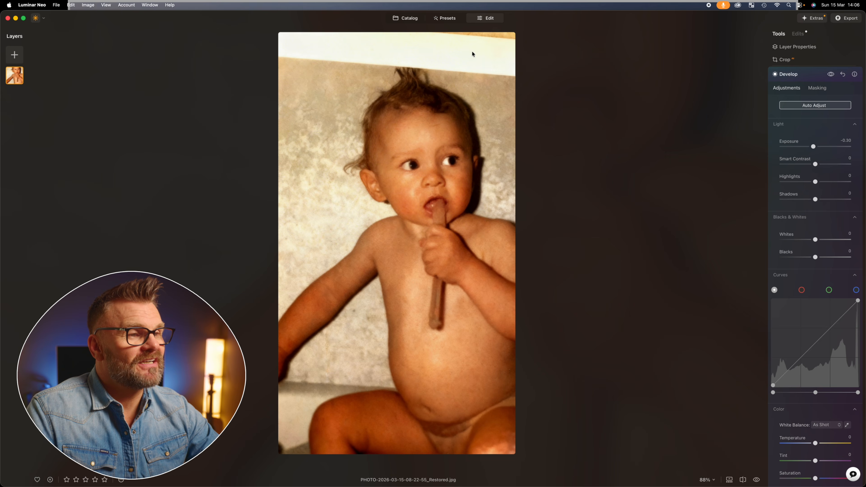
Return to the catalog and open the castle landscape Neo Photos-5.
click(405, 18)
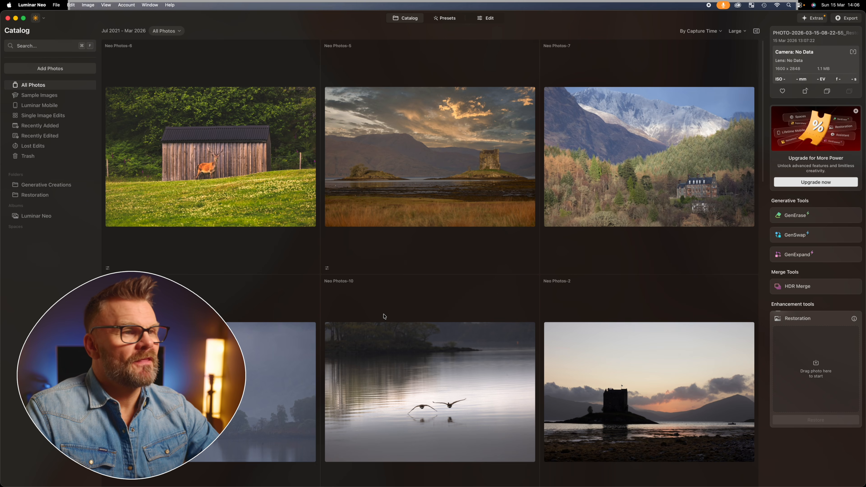
scroll(384, 317, down, 1)
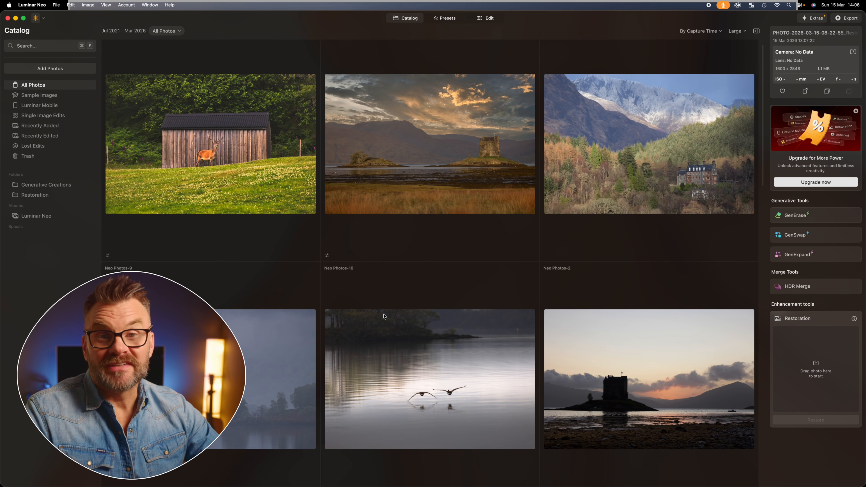
double_click(444, 186)
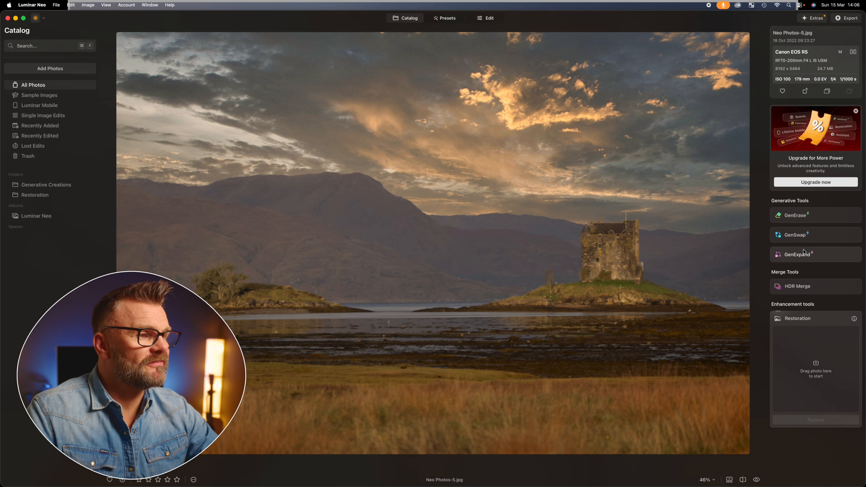
Start GenExpand, extend the canvas past the photo's right edge, and run Expand.
click(797, 254)
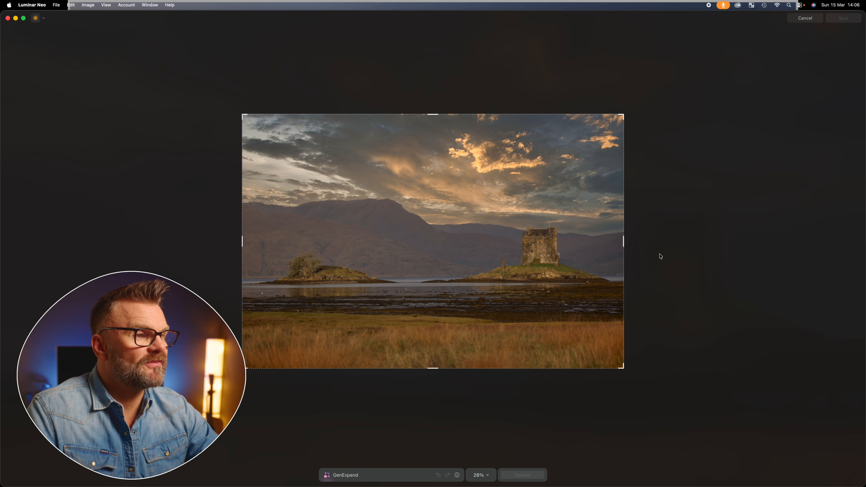
drag(623, 245, 677, 245)
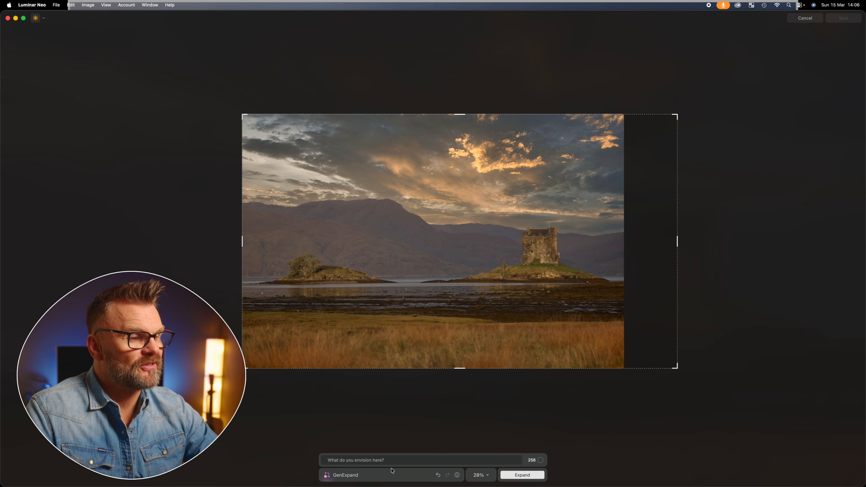
click(518, 475)
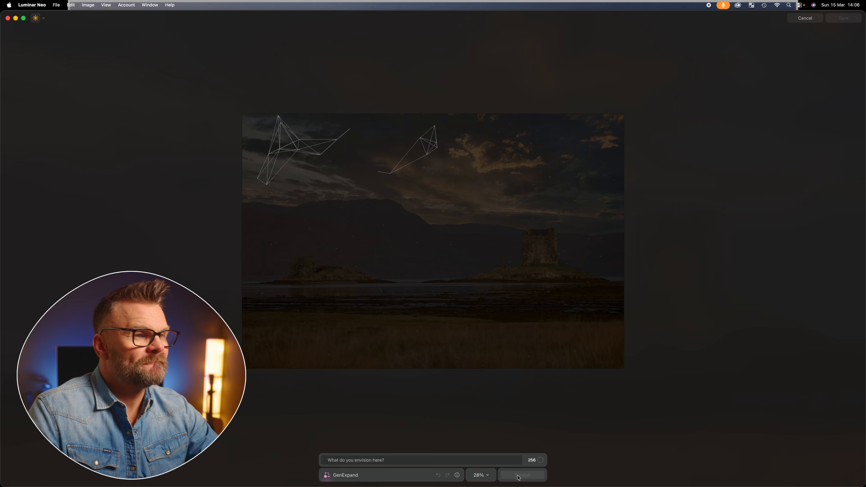